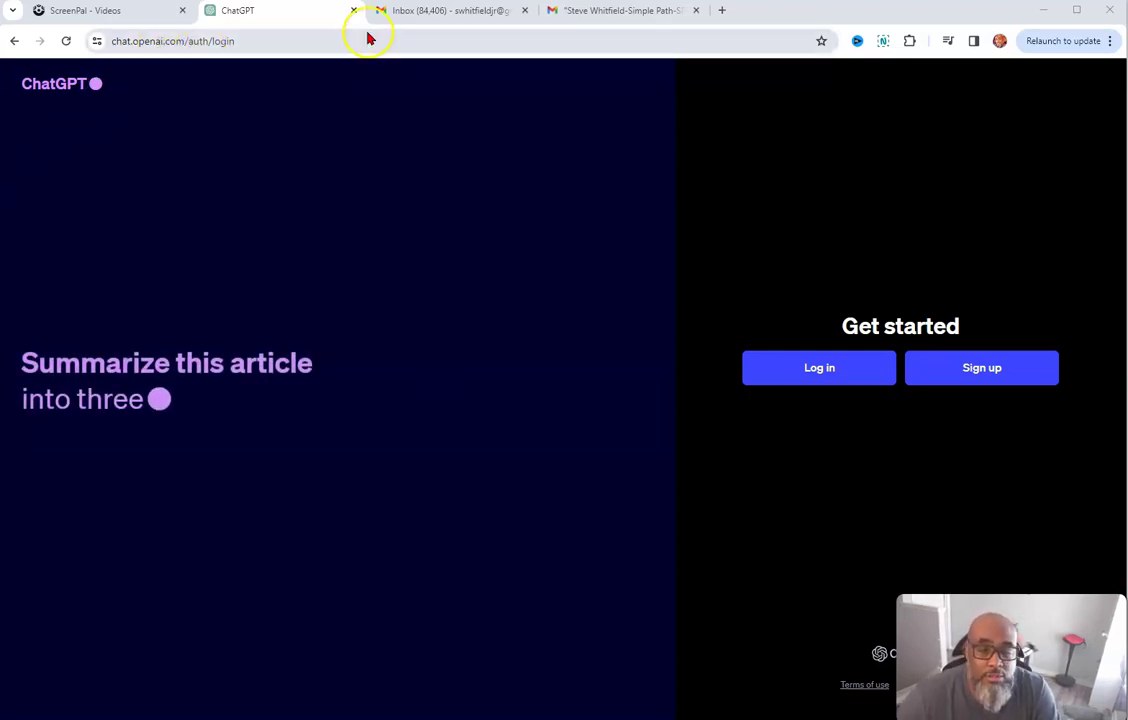
# Search Google for "chatgpt" in a new browser tab.
pyautogui.click(722, 10)
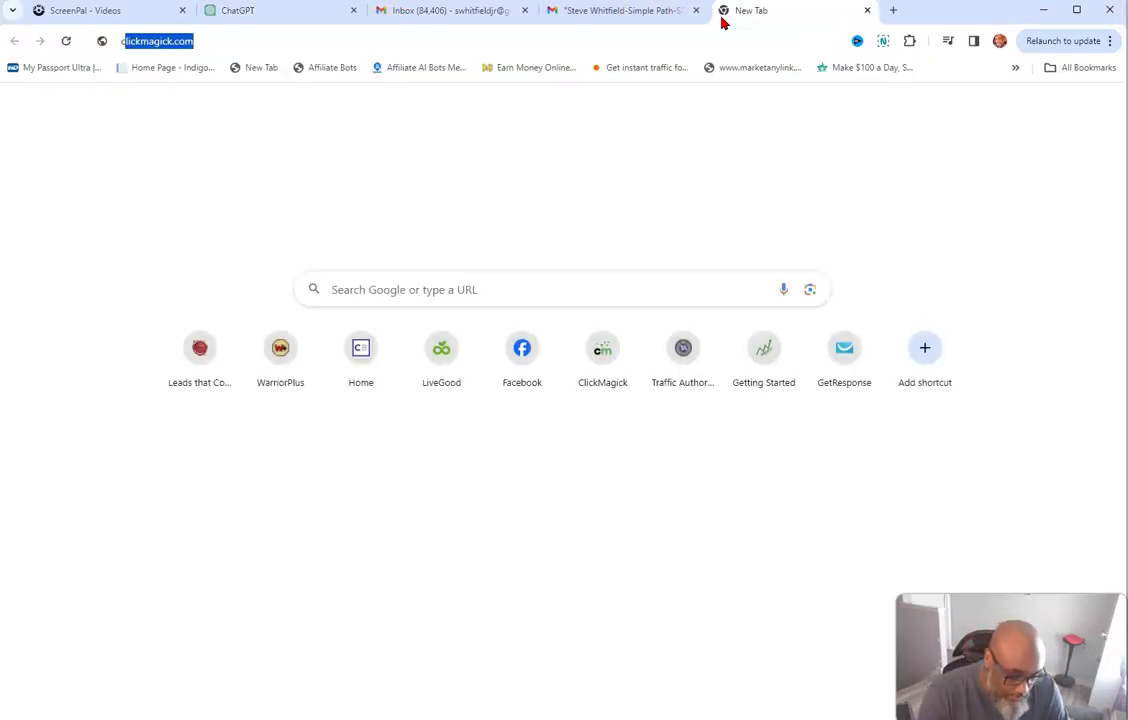
pyautogui.write('chatgpt')
pyautogui.press('Return')
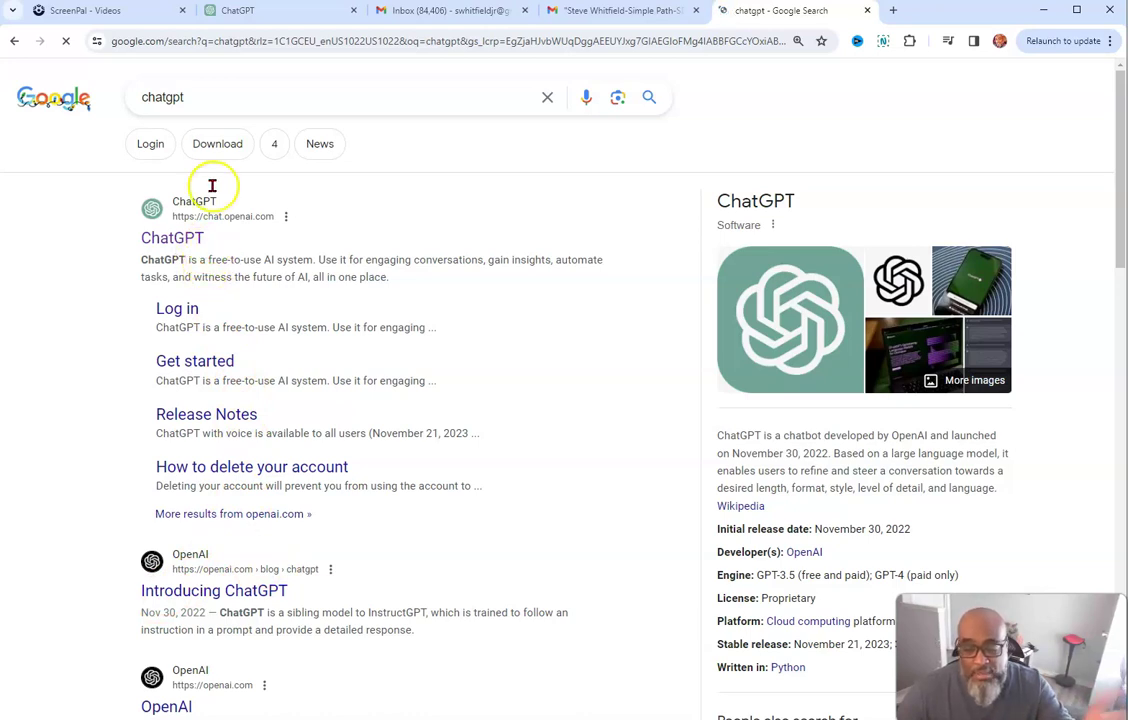
# Return to the open ChatGPT login page and log in with the second listed Google account.
pyautogui.click(294, 9)
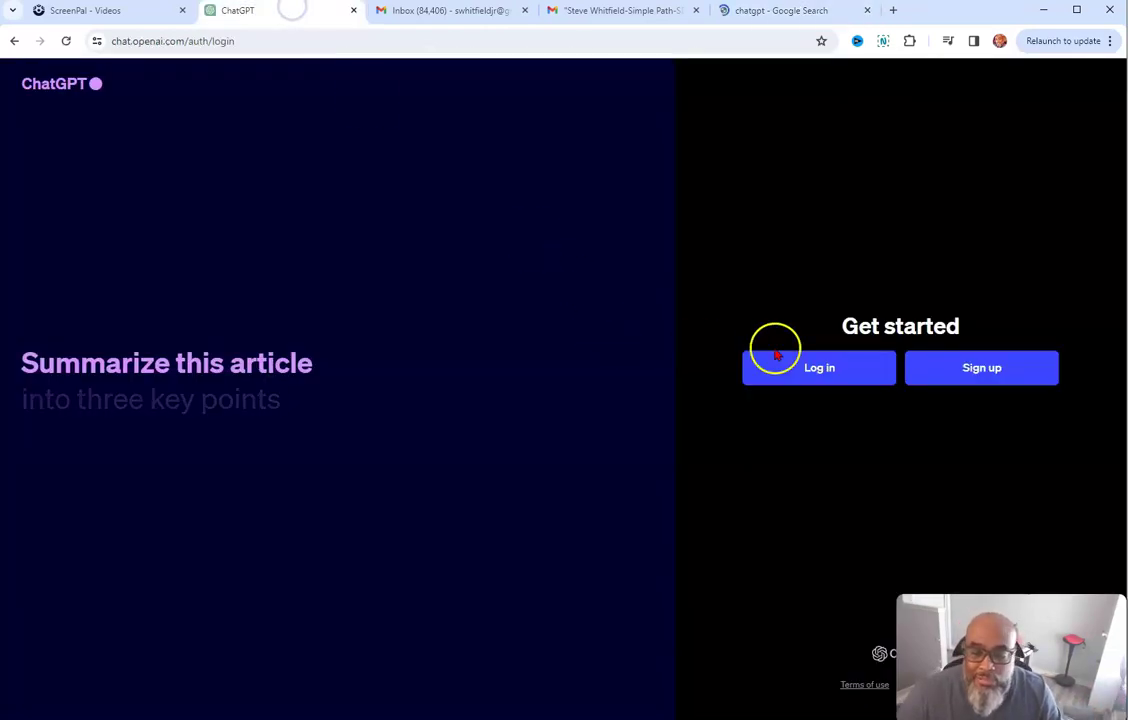
pyautogui.click(826, 378)
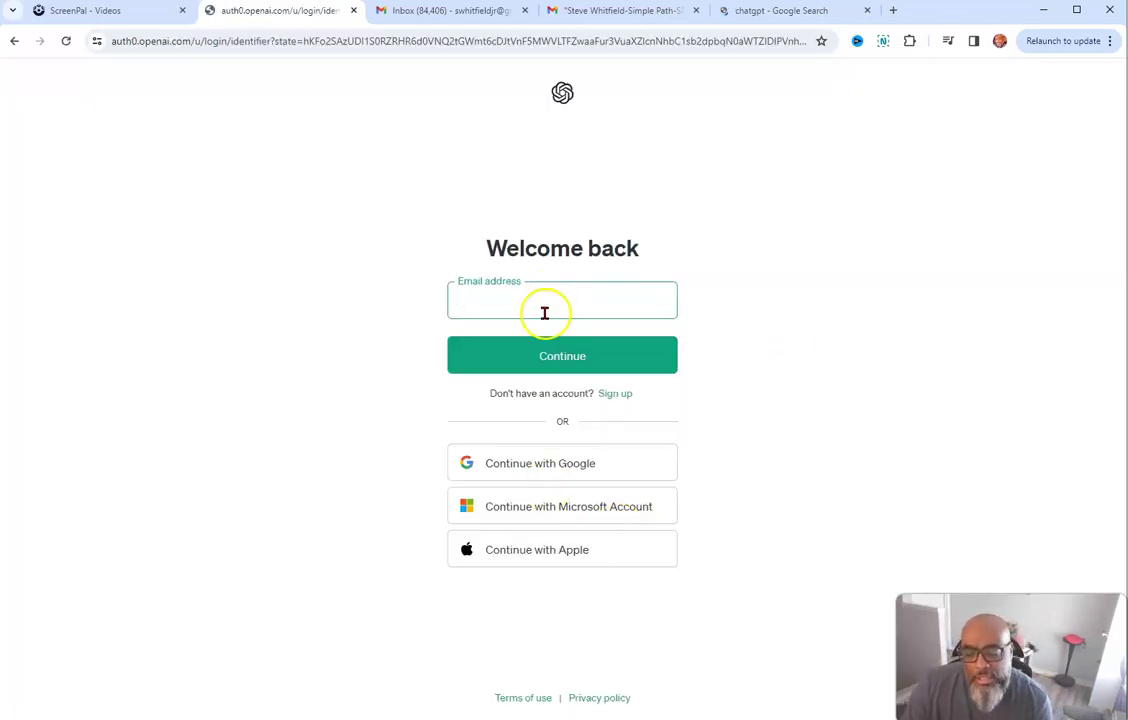
pyautogui.click(580, 464)
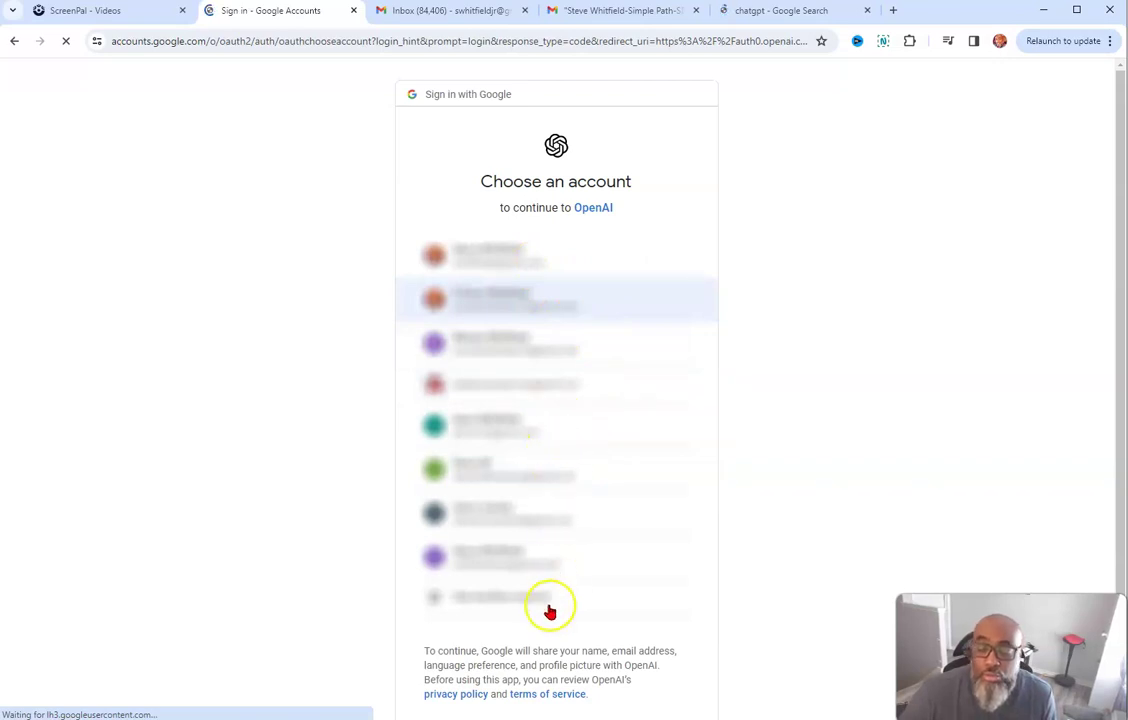
pyautogui.click(540, 300)
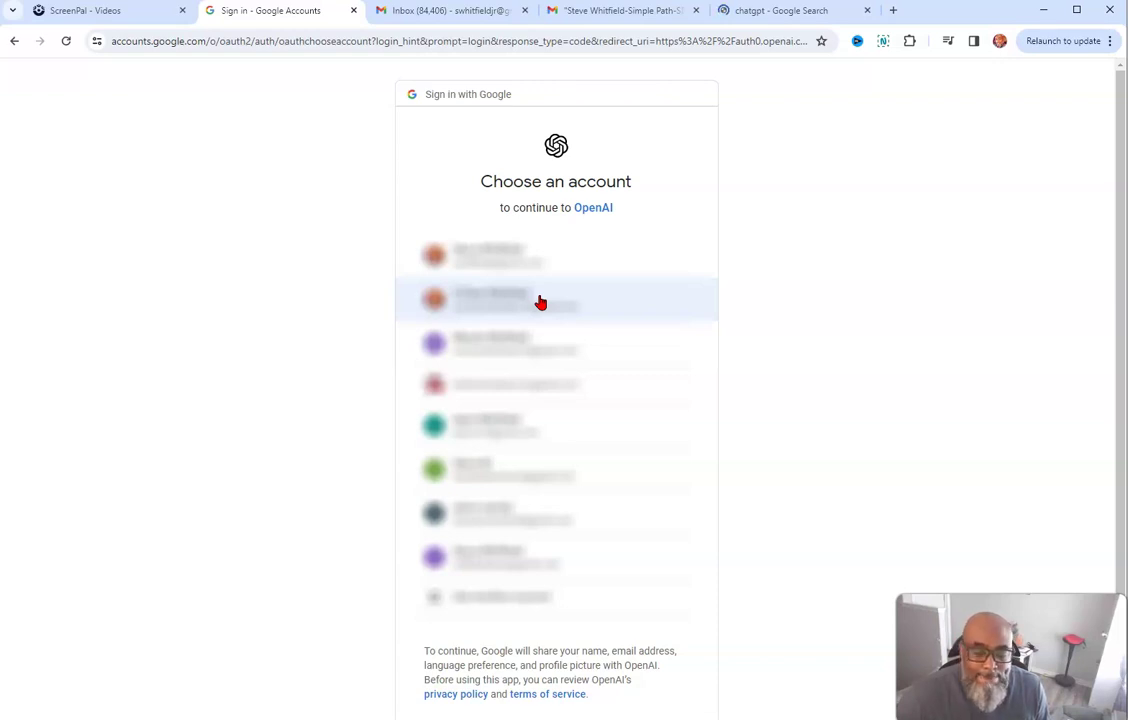
pyautogui.click(540, 298)
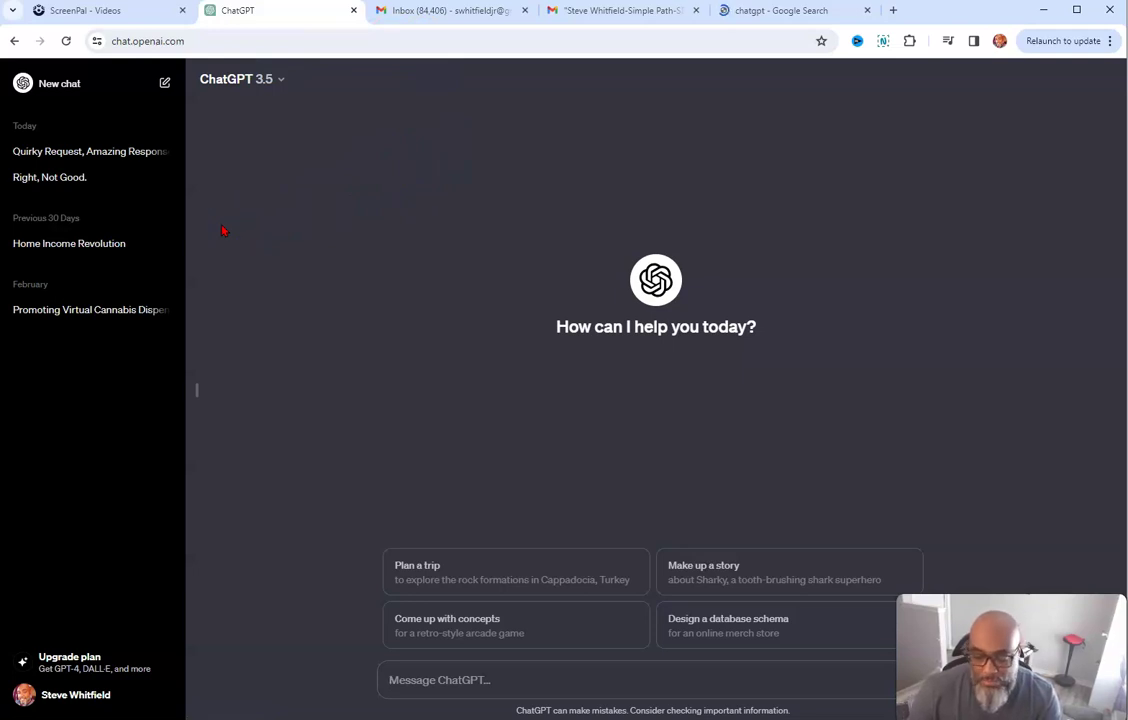
# Switch to the Simple Path label in Gmail and open the message "Can't believe how much you'll love this!".
pyautogui.click(600, 10)
pyautogui.scroll(5, 110, 345)
pyautogui.scroll(-3, 118, 345)
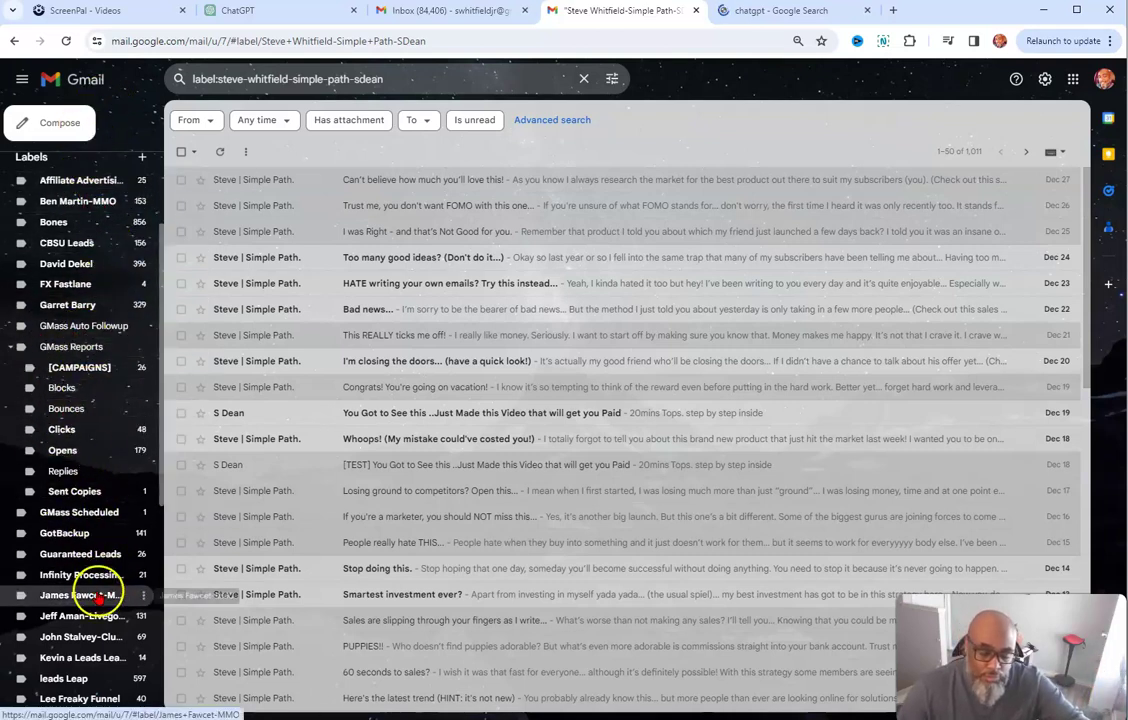
pyautogui.click(88, 597)
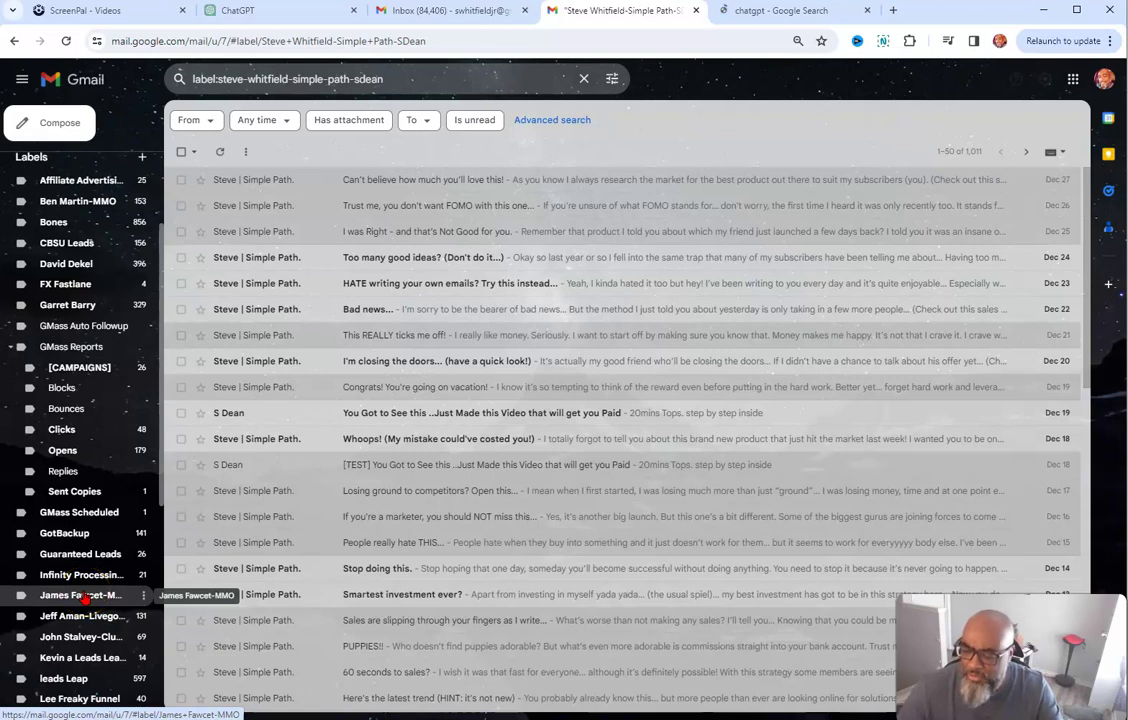
pyautogui.click(280, 185)
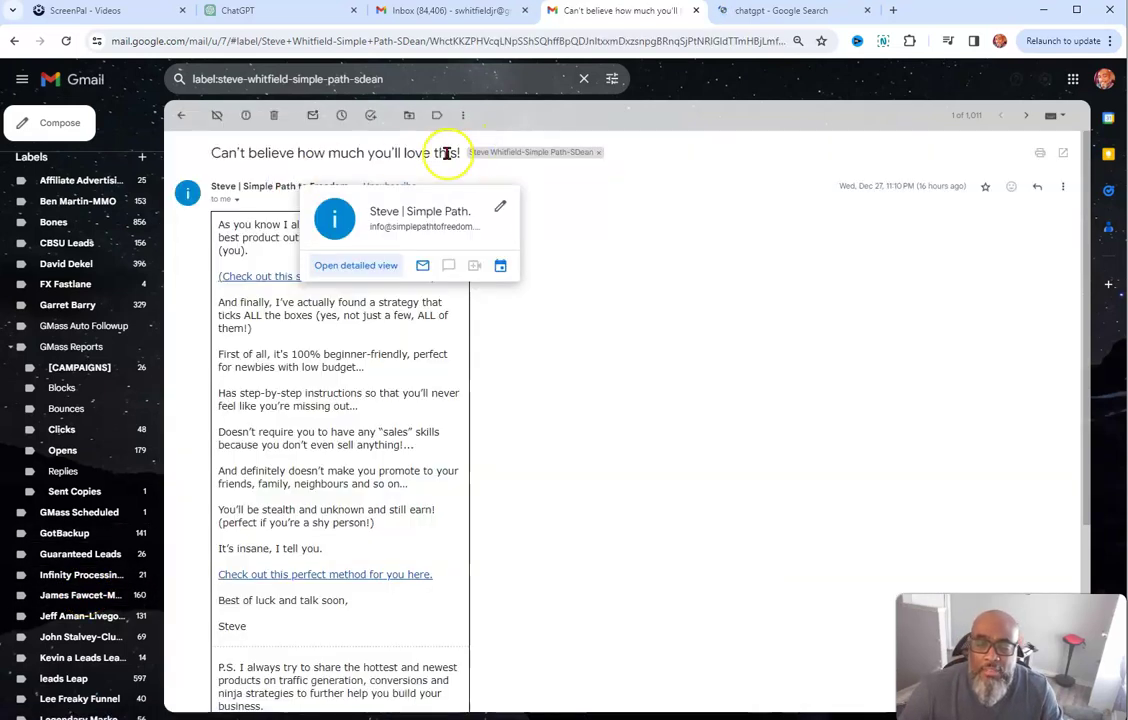
pyautogui.click(463, 115)
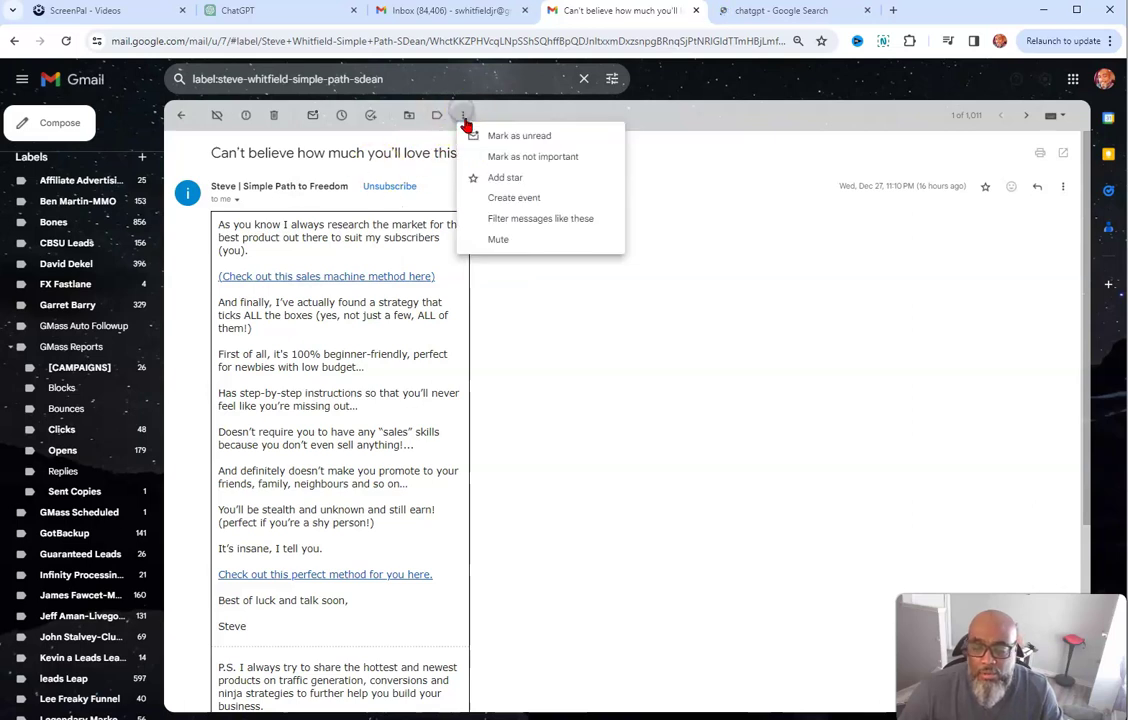
pyautogui.click(516, 220)
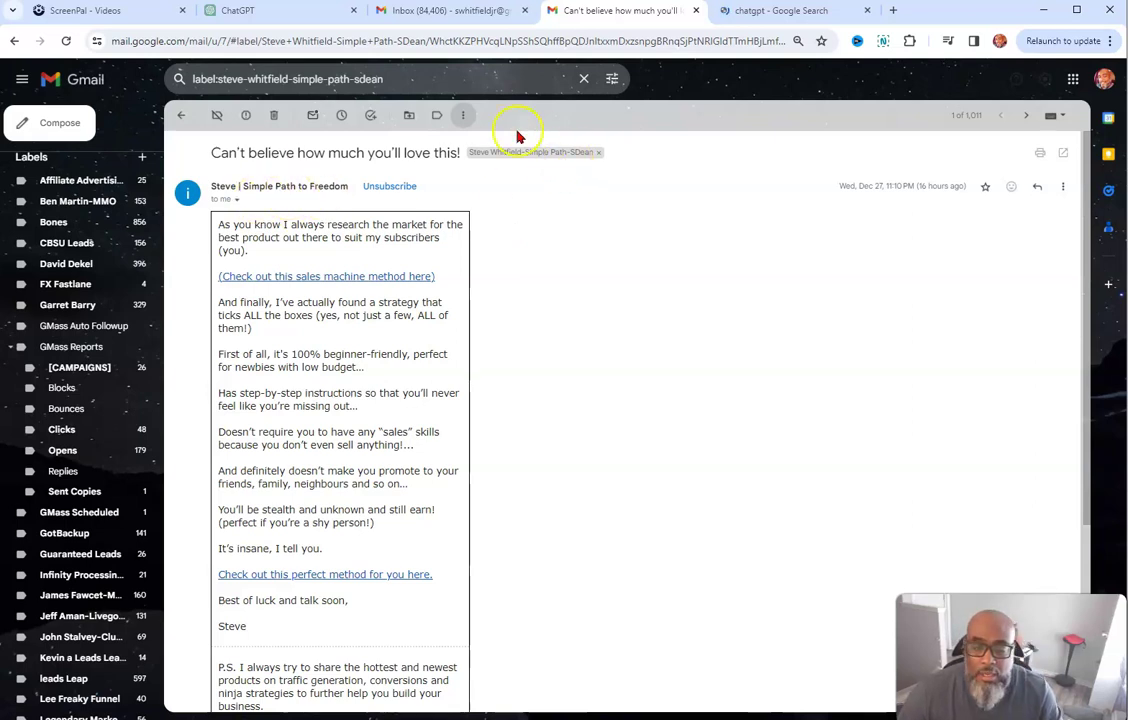
pyautogui.click(516, 220)
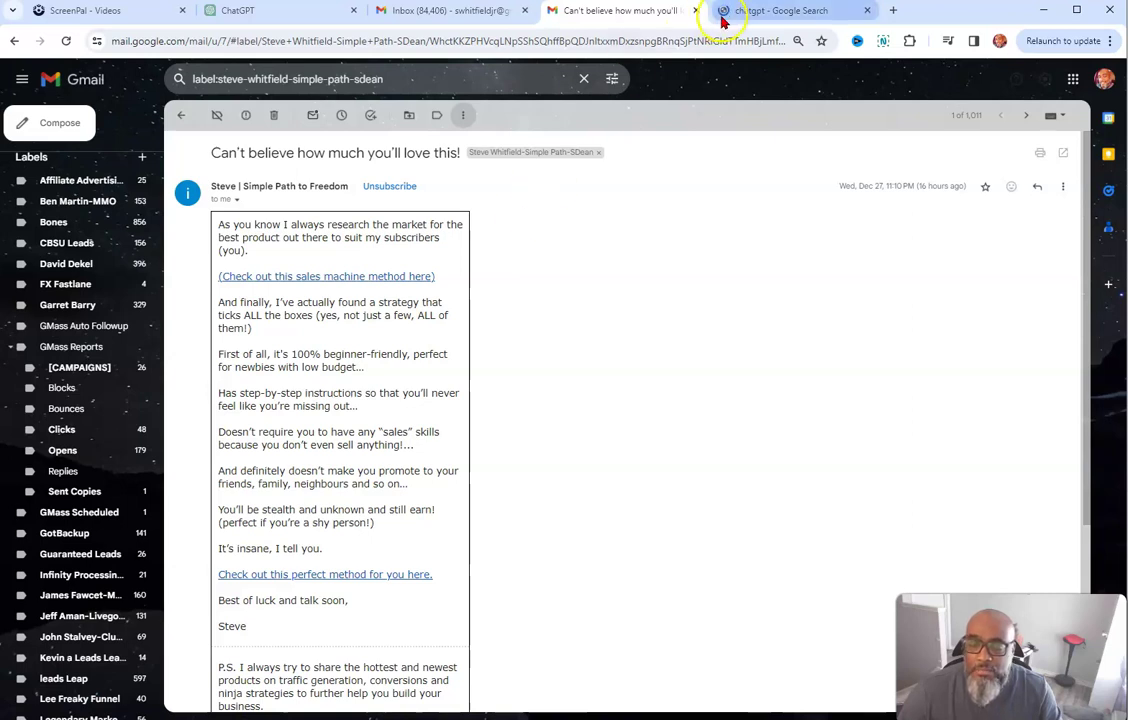
# Close the browser tab with the "chatgpt" Google search results.
pyautogui.moveTo(727, 19)
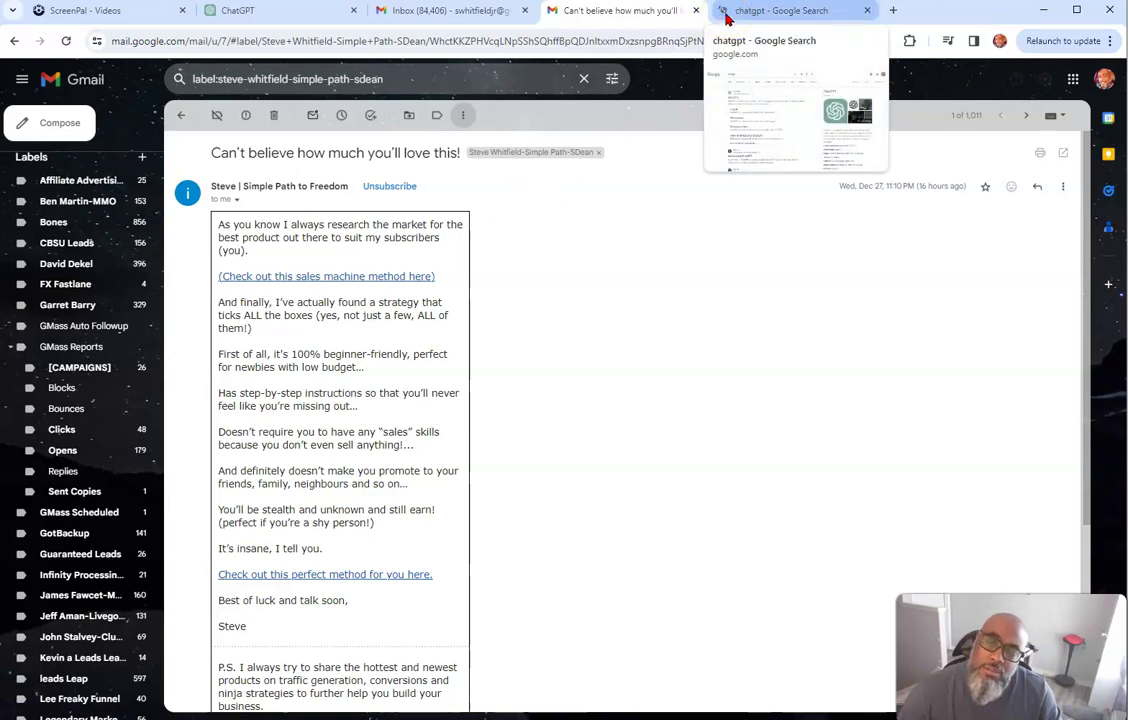
pyautogui.click(727, 19)
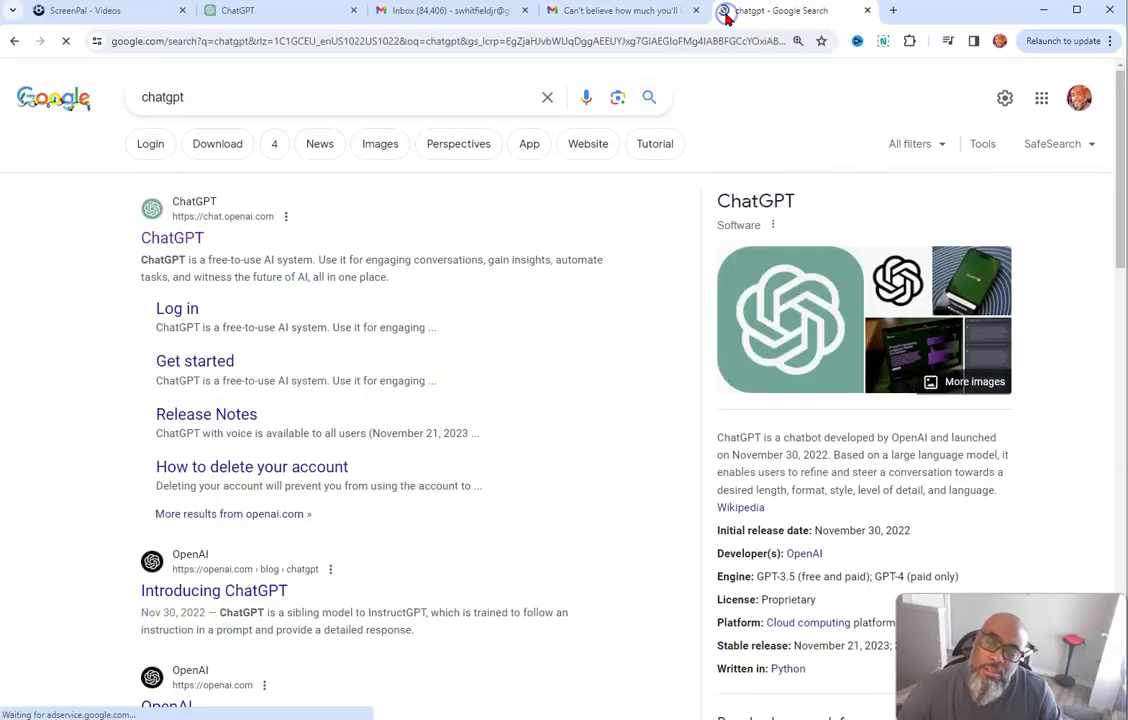
pyautogui.click(868, 10)
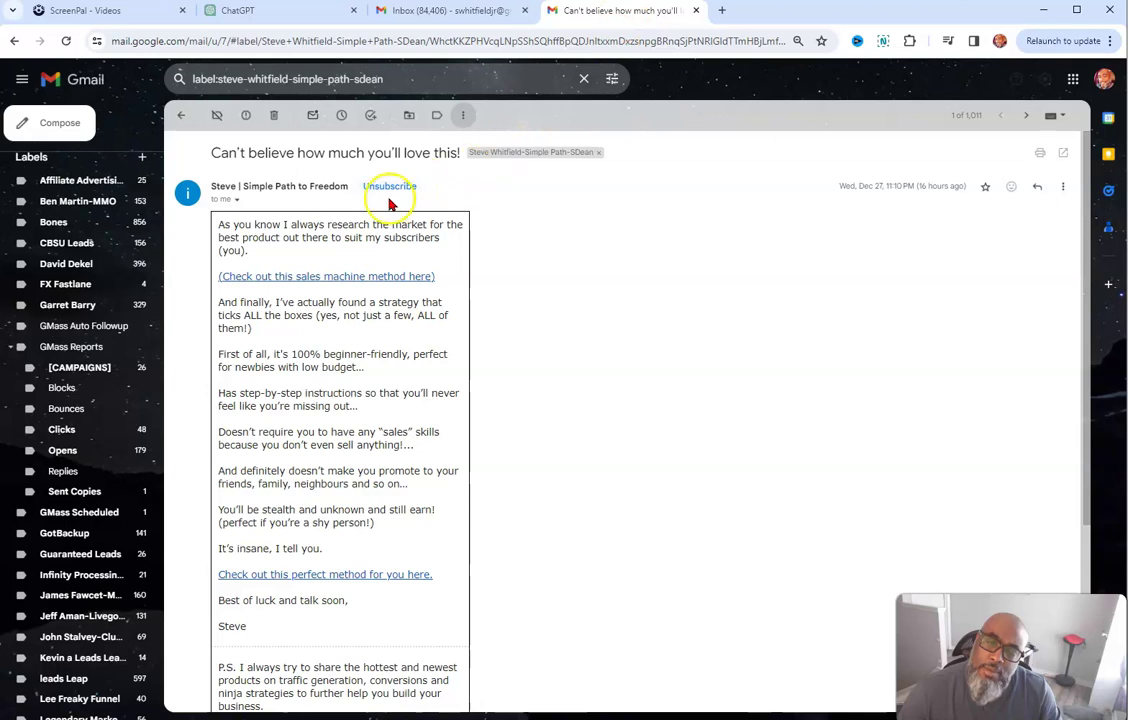
# Start a filter for messages like the open email, matching its sender's address, and proceed to the filter actions.
pyautogui.click(462, 122)
pyautogui.click(498, 219)
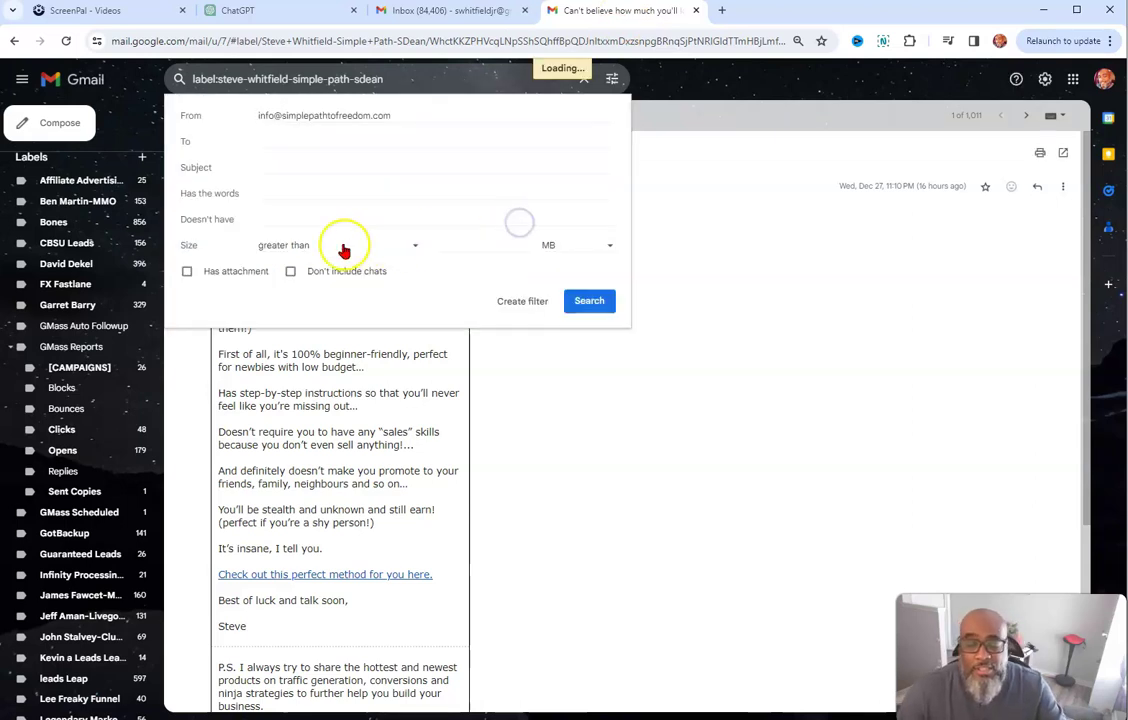
pyautogui.click(510, 303)
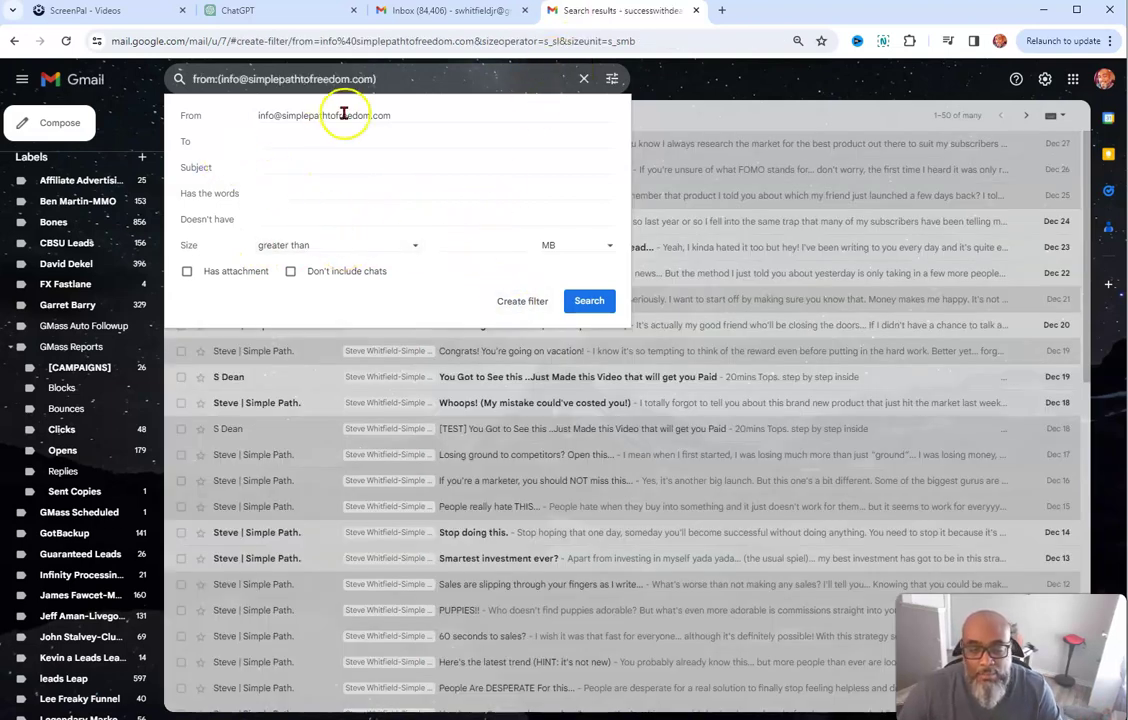
pyautogui.moveTo(405, 117); pyautogui.dragTo(232, 116)
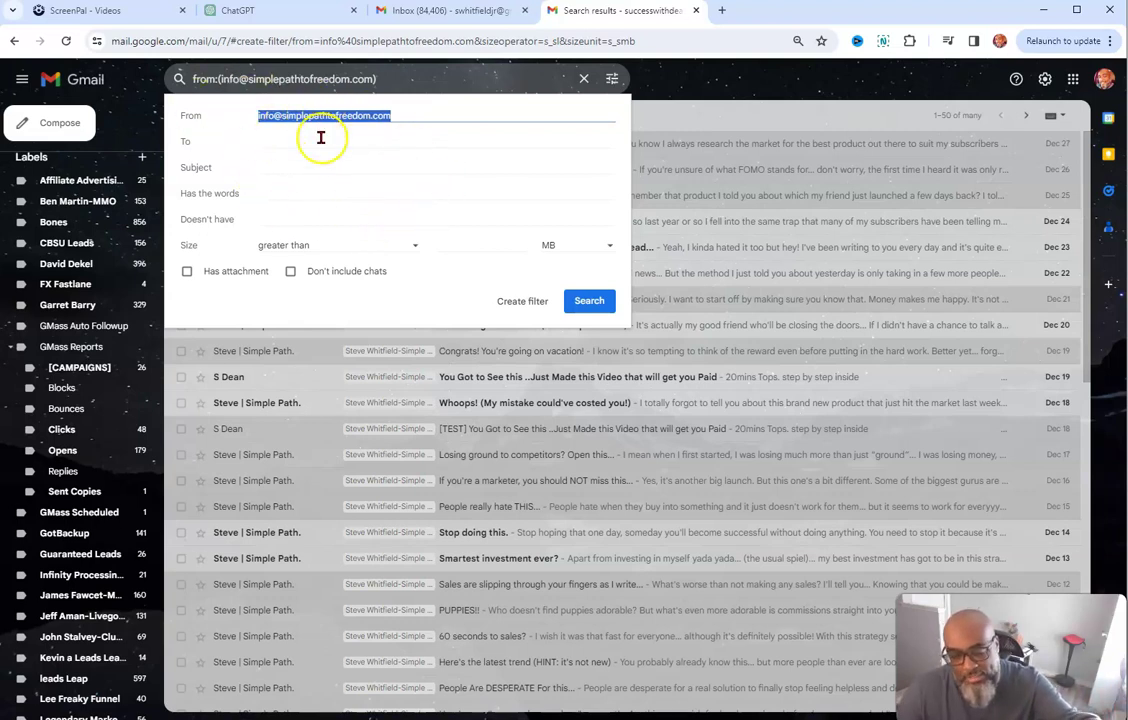
pyautogui.click(540, 304)
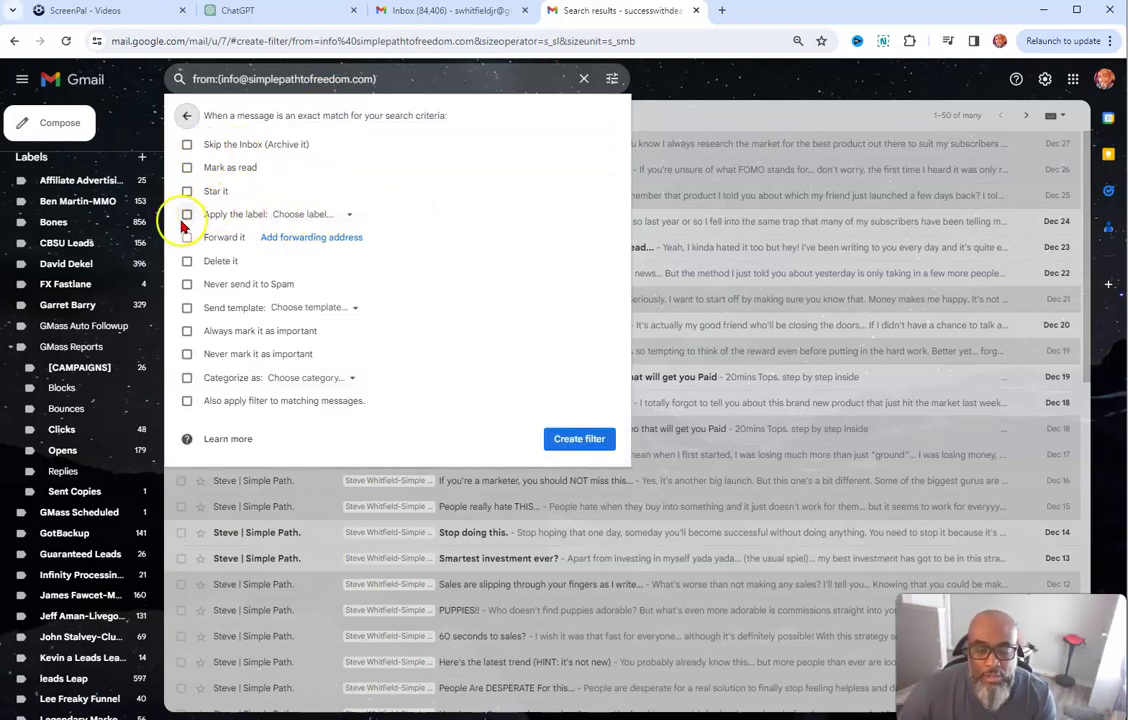
# Try filter actions for skipping the inbox, applying a label, never sending to spam and including matching messages, and dismiss the filter without creating it.
pyautogui.click(187, 214)
pyautogui.click(339, 218)
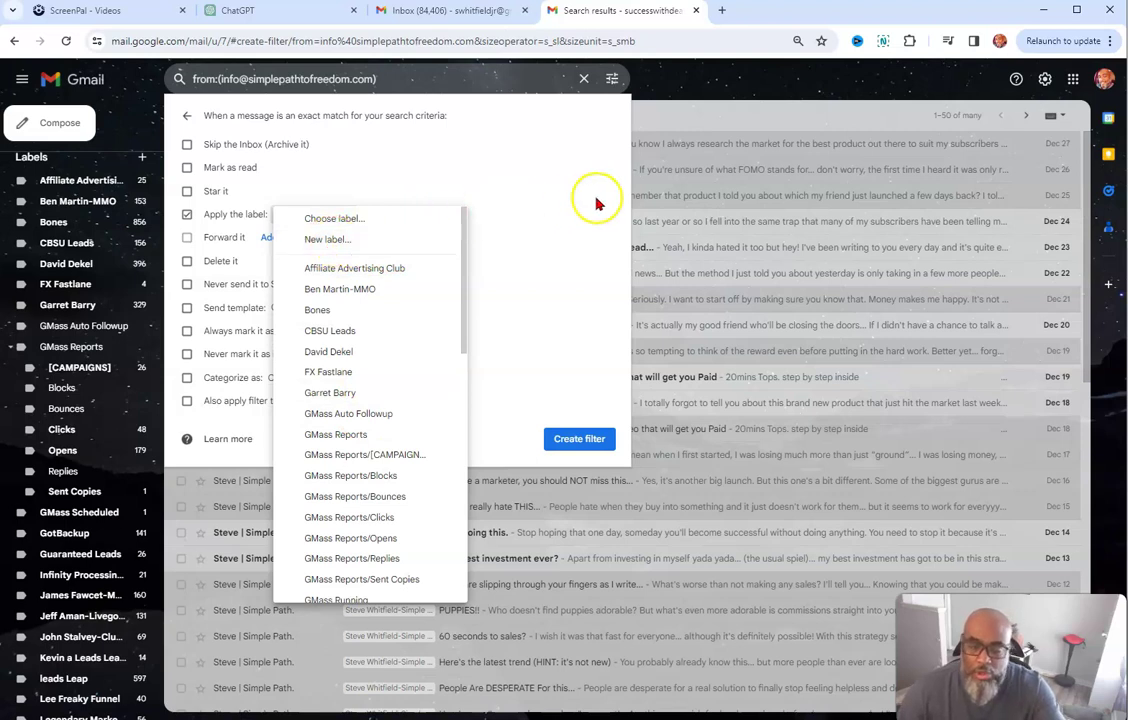
pyautogui.click(530, 174)
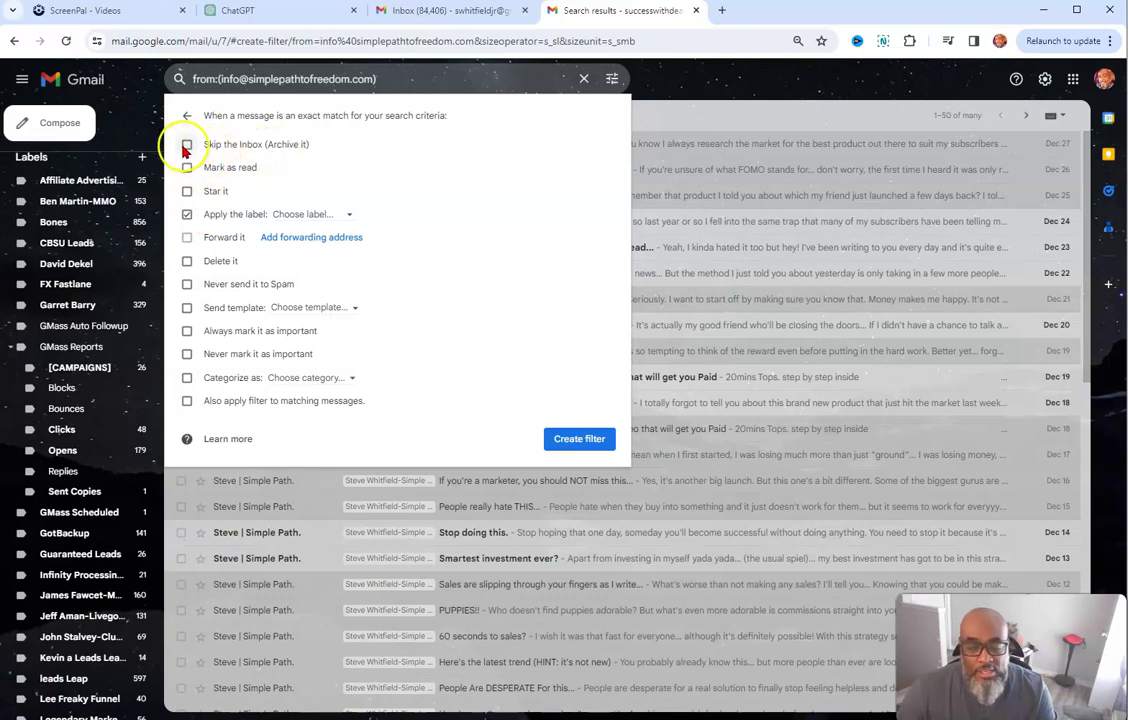
pyautogui.click(186, 146)
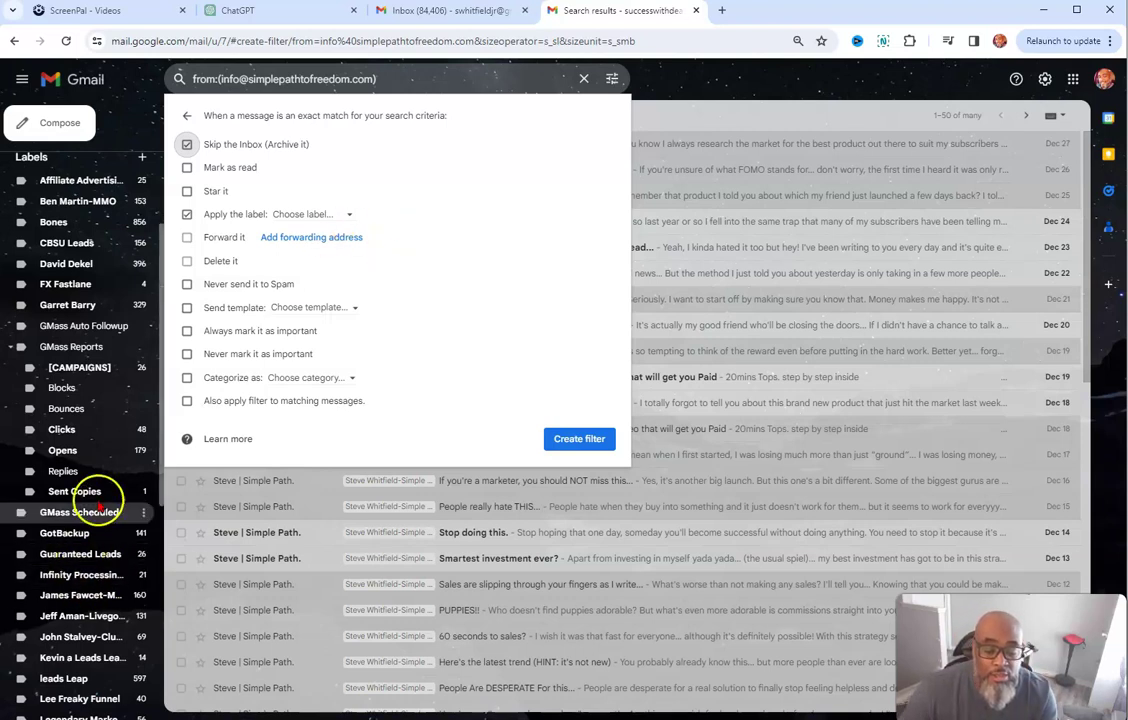
pyautogui.scroll(-5, 100, 500)
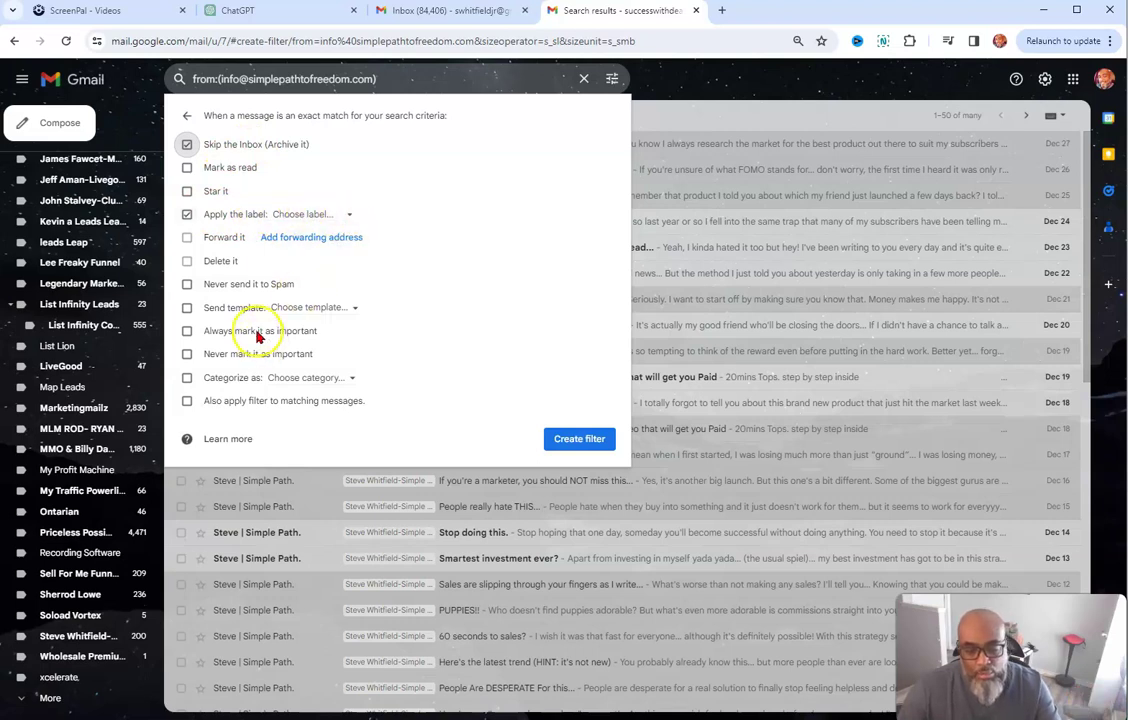
pyautogui.click(187, 284)
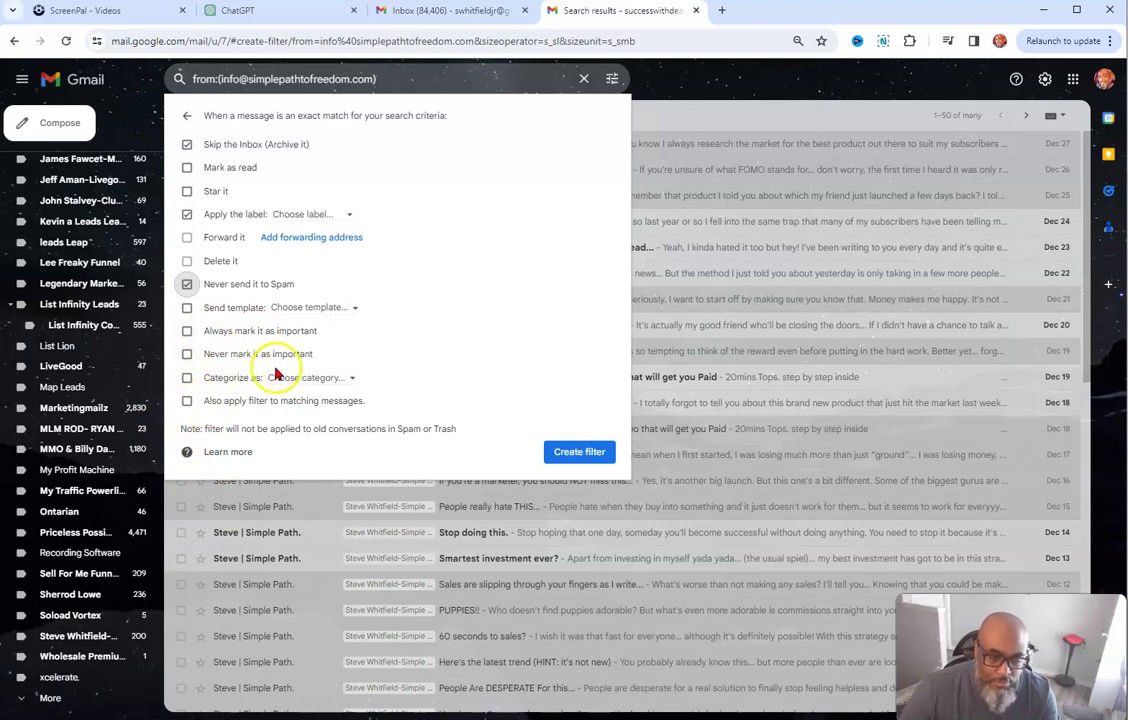
pyautogui.click(189, 401)
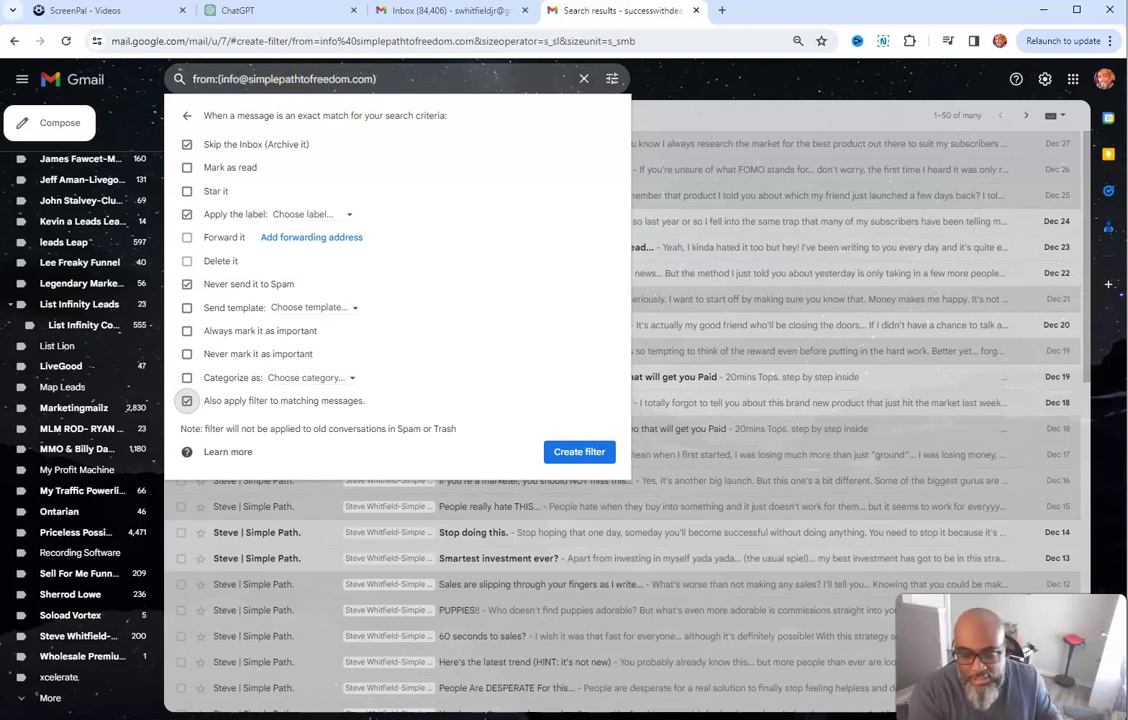
pyautogui.click(665, 94)
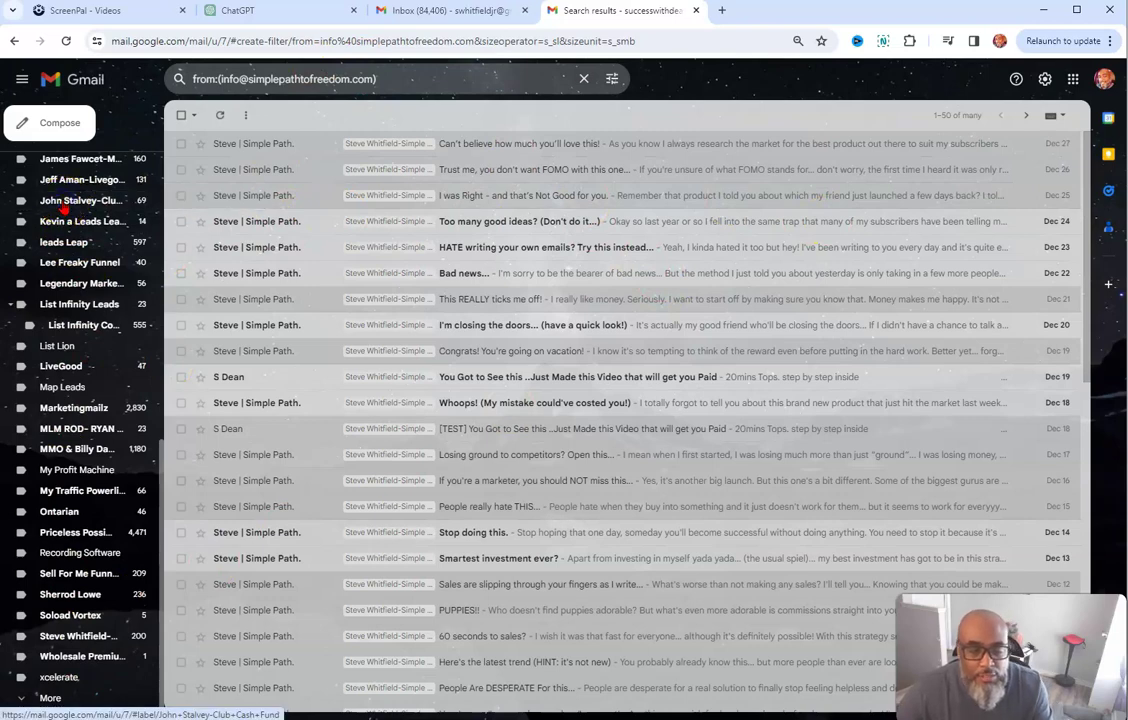
# Look through the messages filed under the Club Cash Fund and xcelerate labels.
pyautogui.click(64, 205)
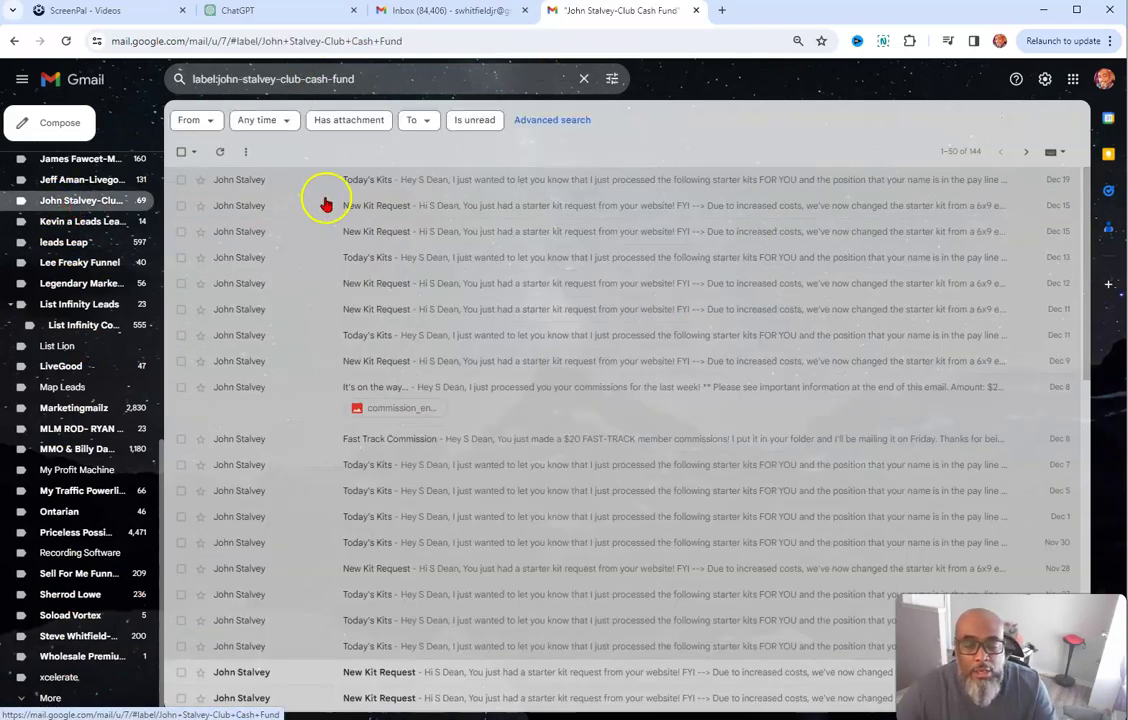
pyautogui.scroll(-1, 462, 468)
pyautogui.scroll(-2, 461, 505)
pyautogui.scroll(2, 461, 506)
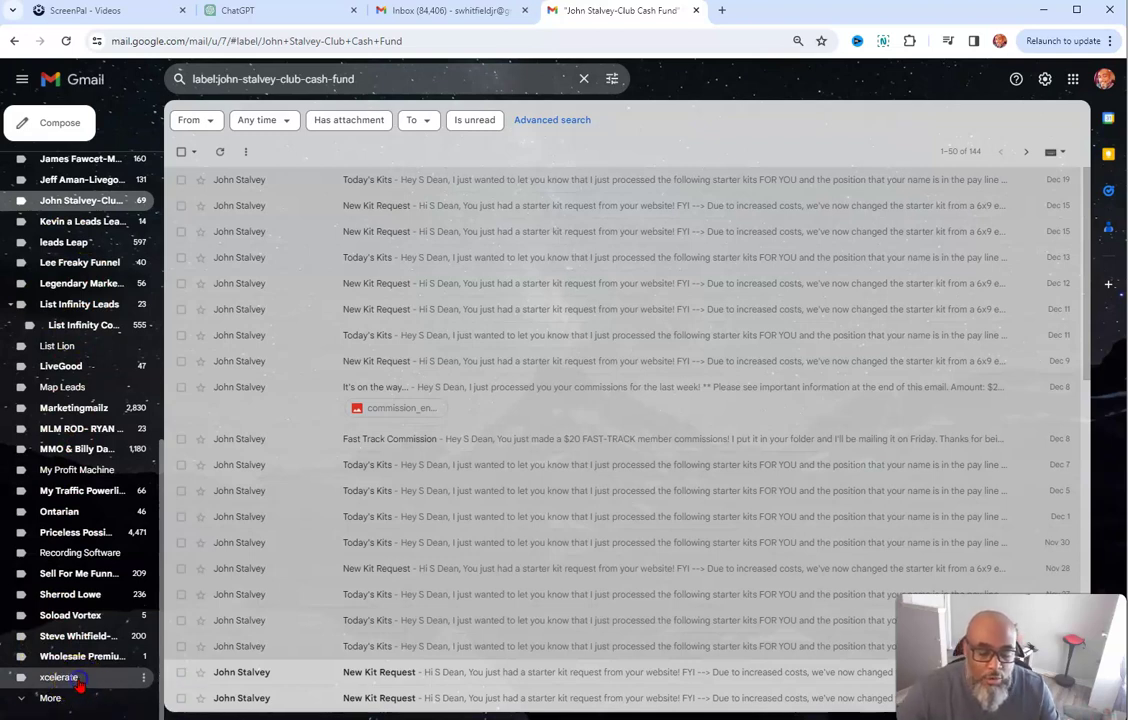
pyautogui.click(82, 681)
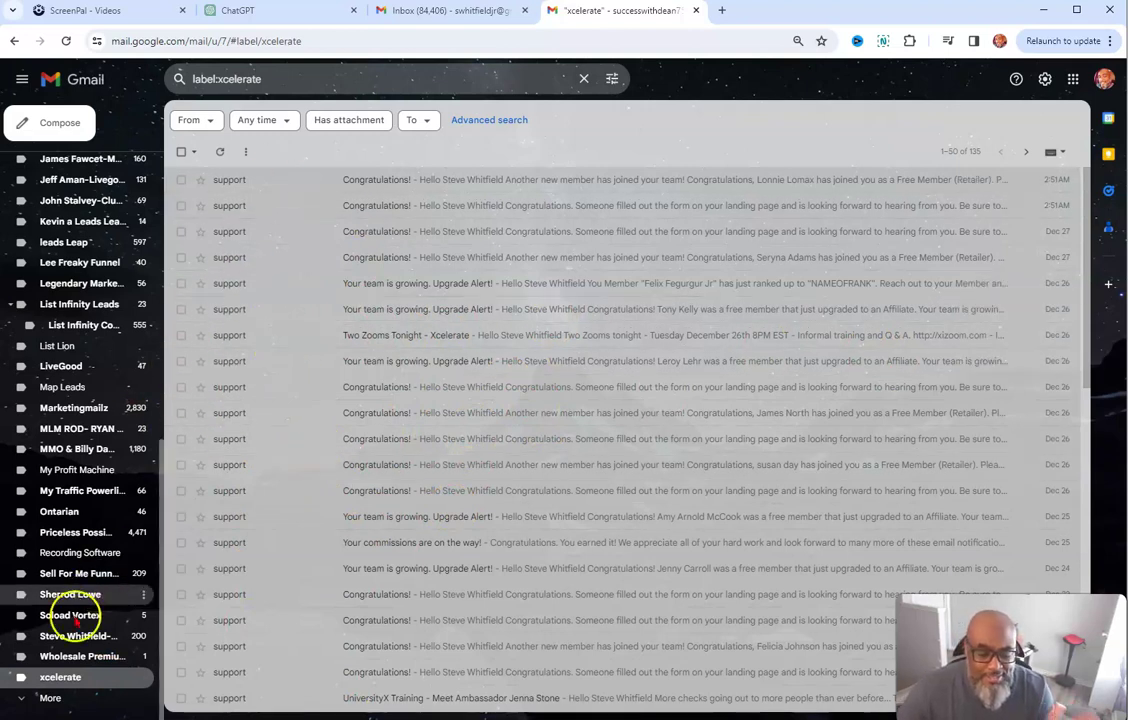
# Open the email "I was Right - and that's Not Good for you." from the Simple Path label.
pyautogui.click(67, 634)
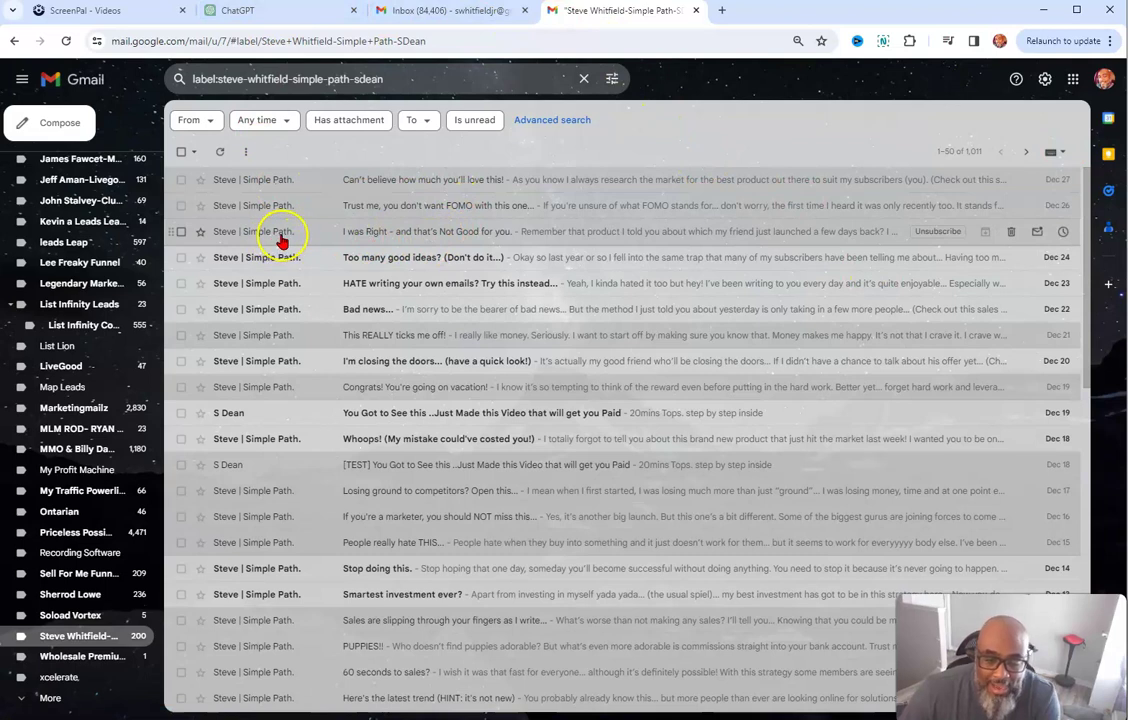
pyautogui.moveTo(282, 241)
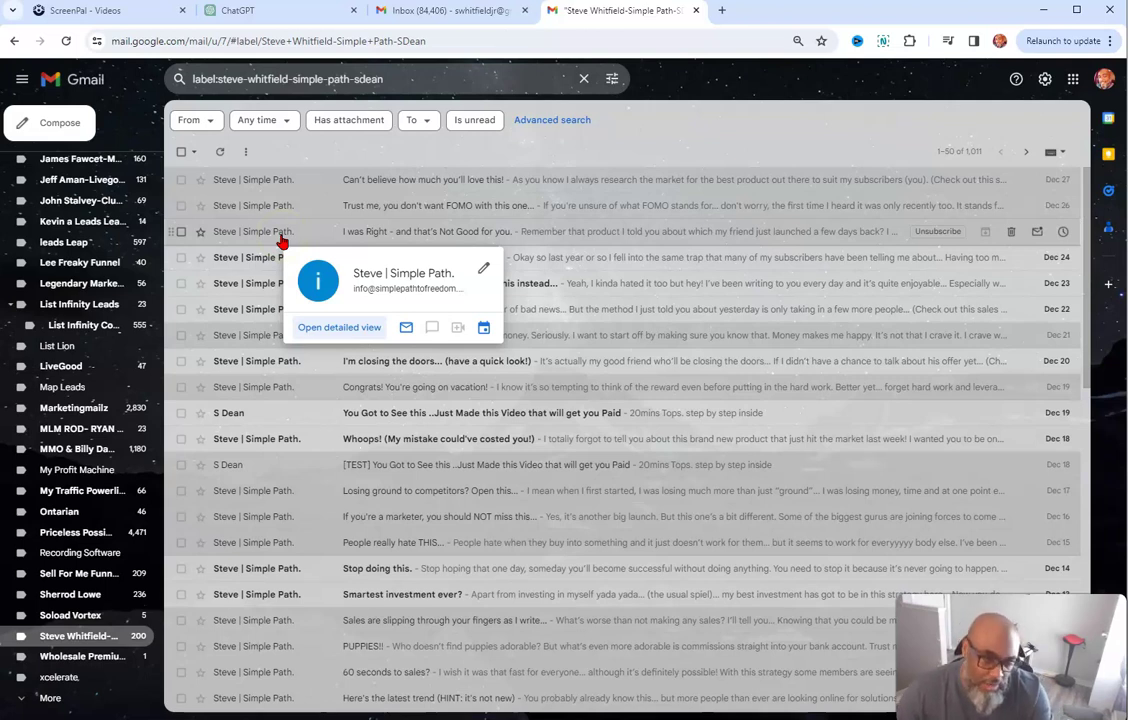
pyautogui.click(283, 237)
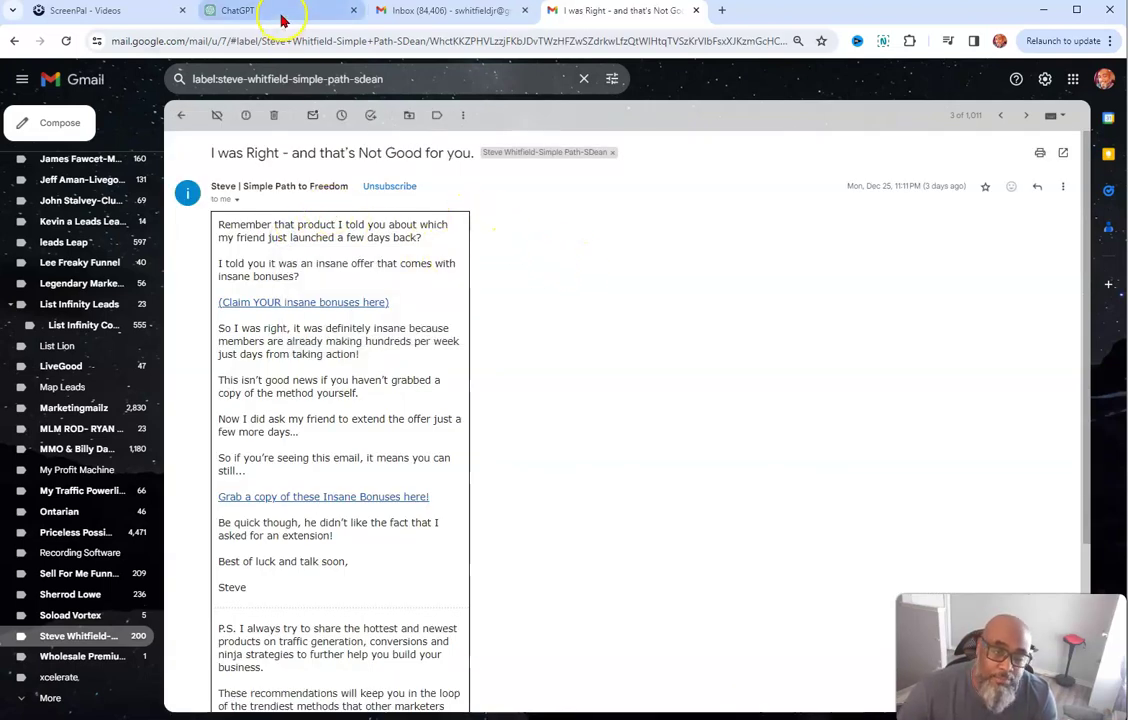
pyautogui.click(277, 11)
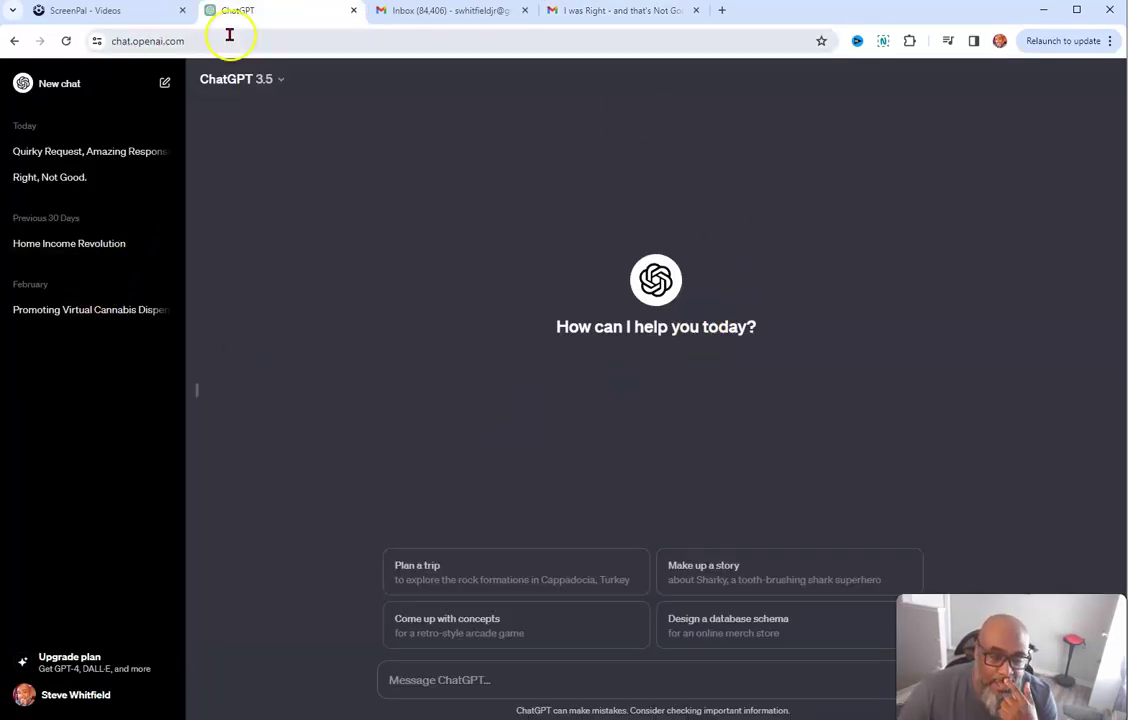
pyautogui.click(452, 12)
pyautogui.click(579, 10)
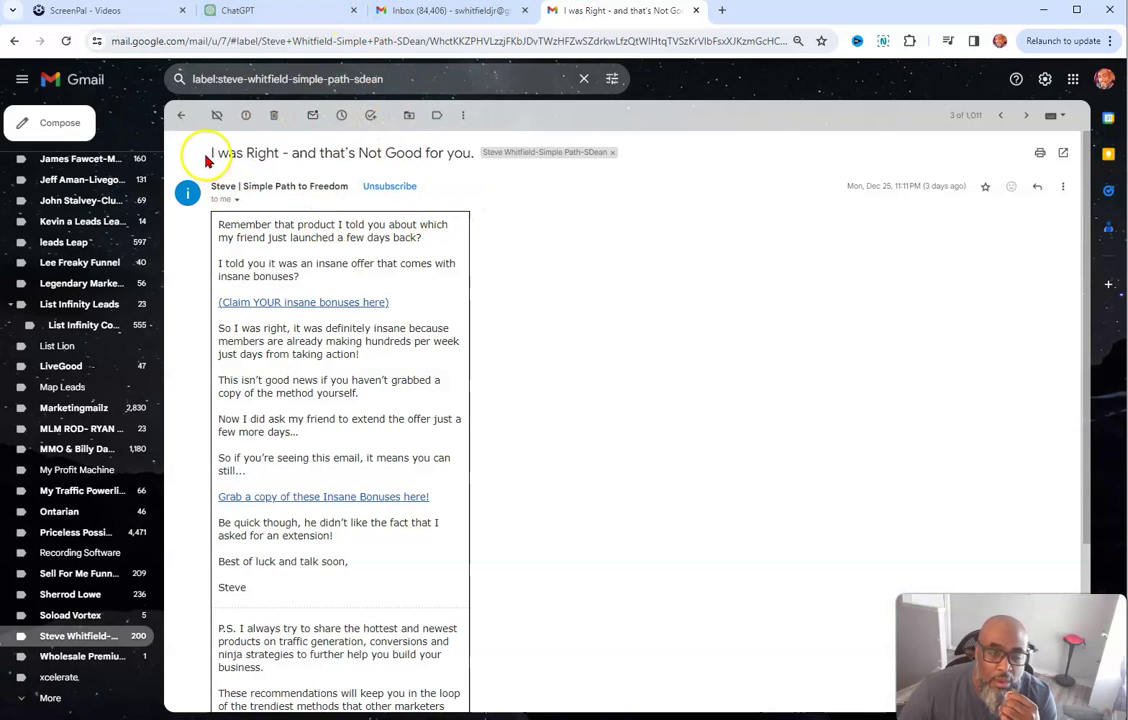
pyautogui.moveTo(211, 152); pyautogui.dragTo(468, 155)
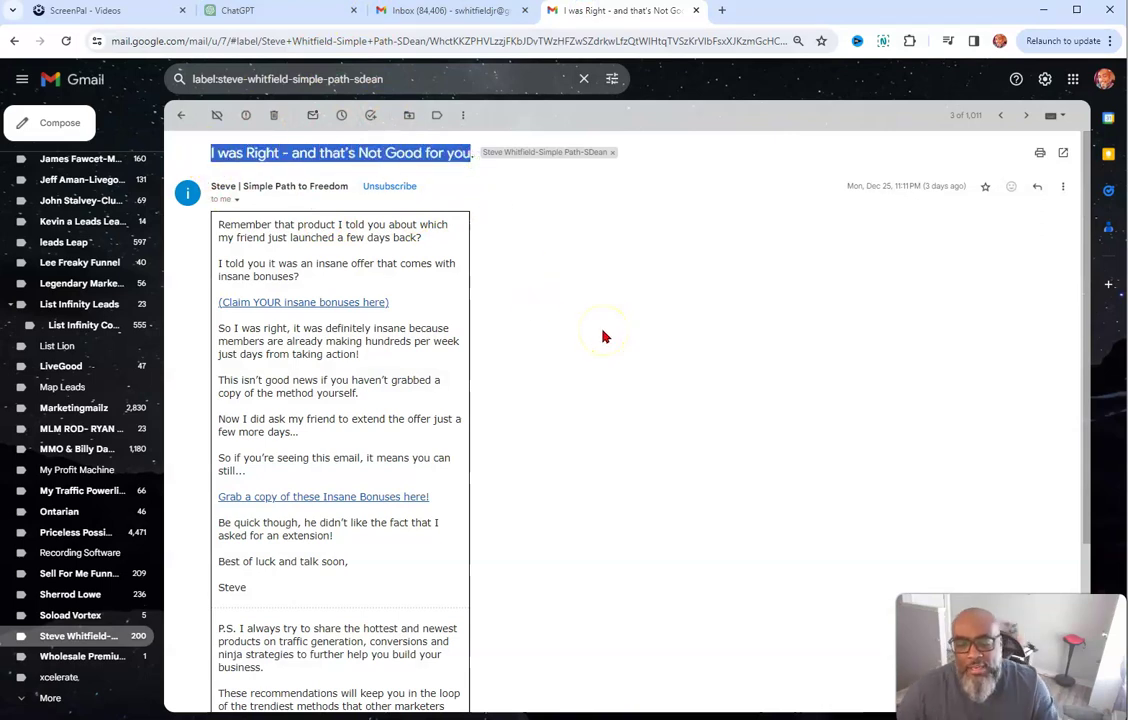
pyautogui.click(272, 11)
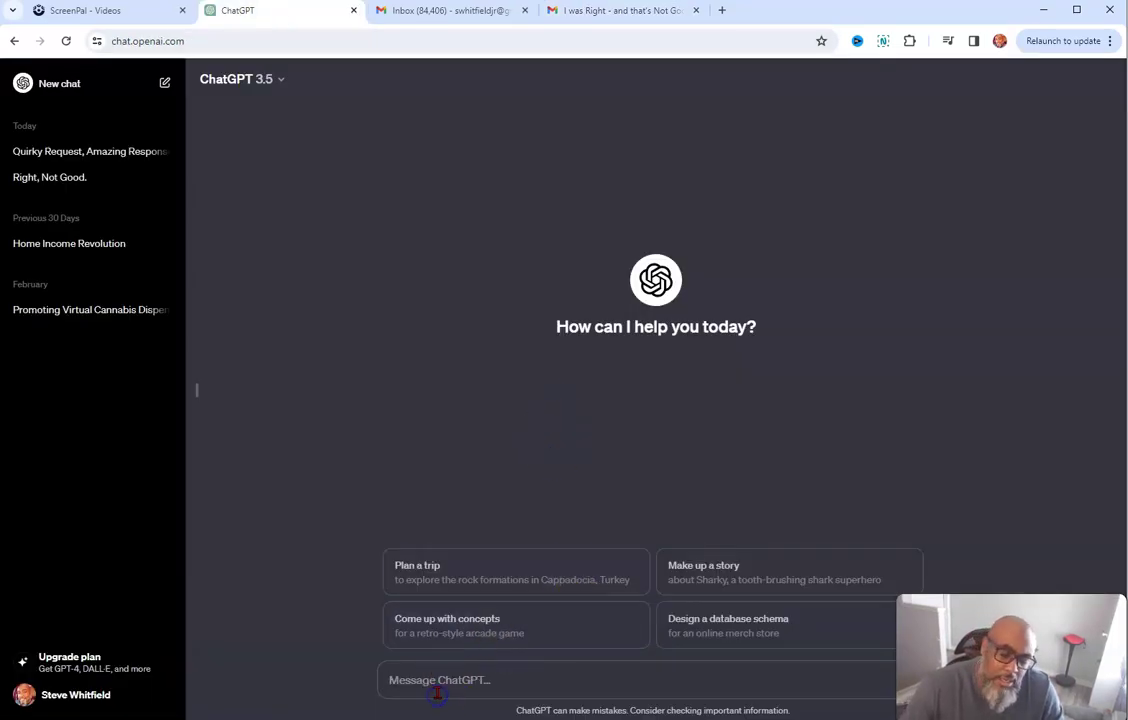
pyautogui.write('r')
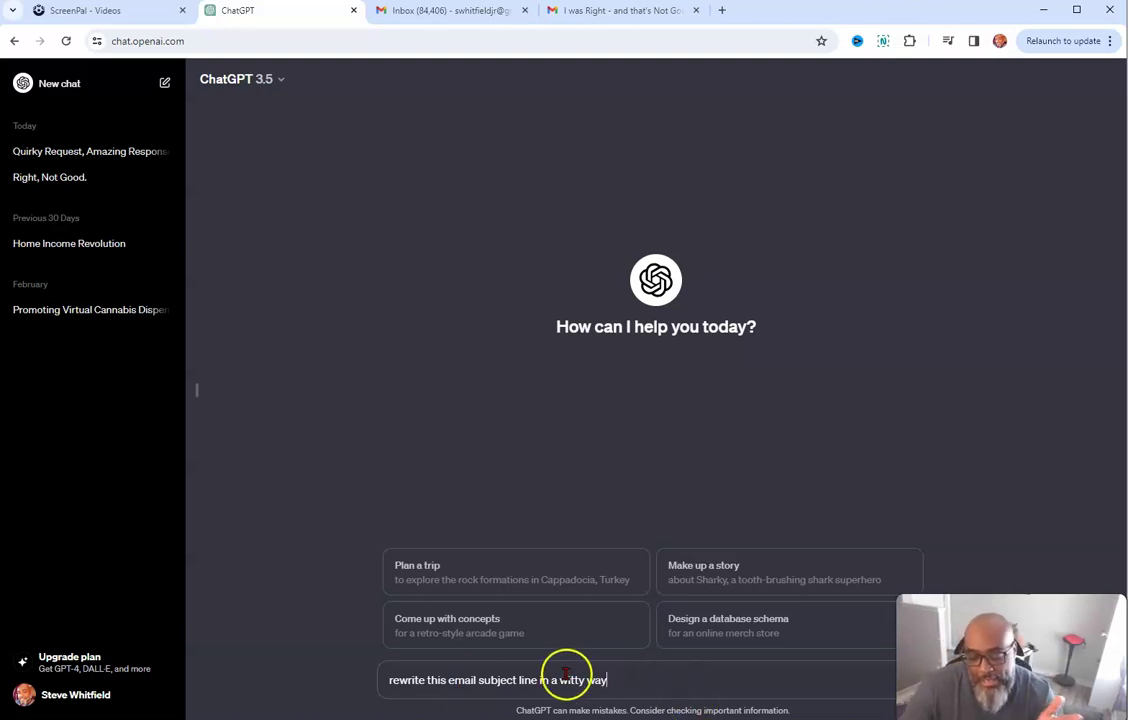
pyautogui.moveTo(559, 681); pyautogui.dragTo(592, 681)
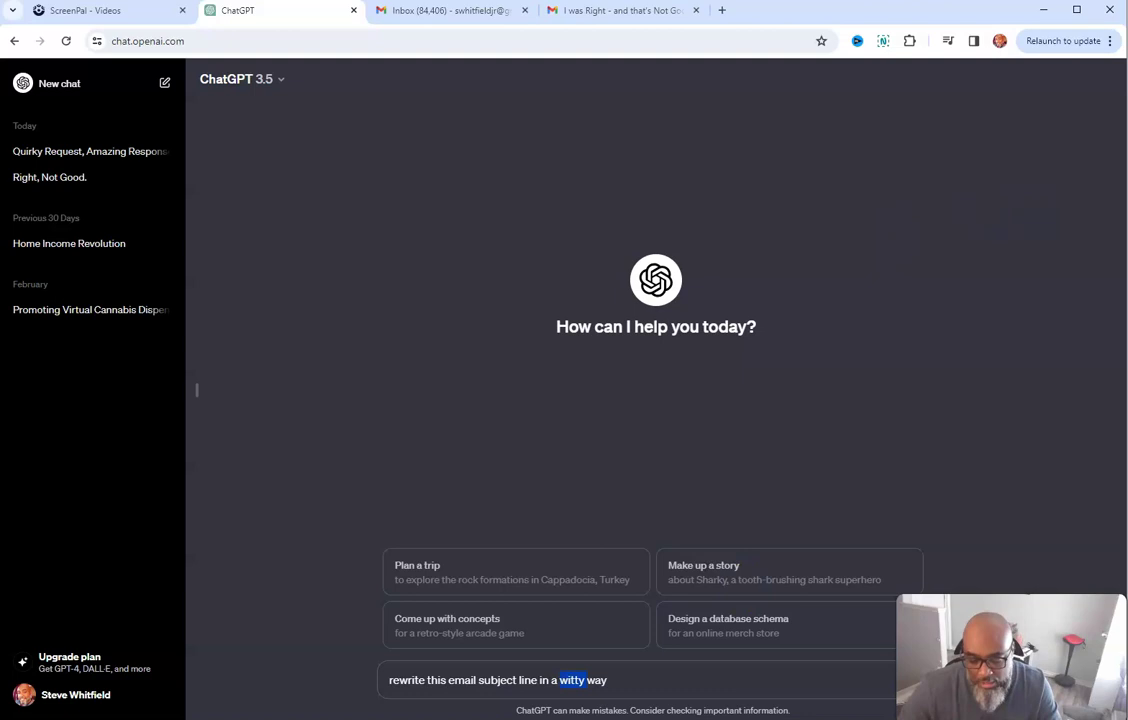
pyautogui.click(636, 687)
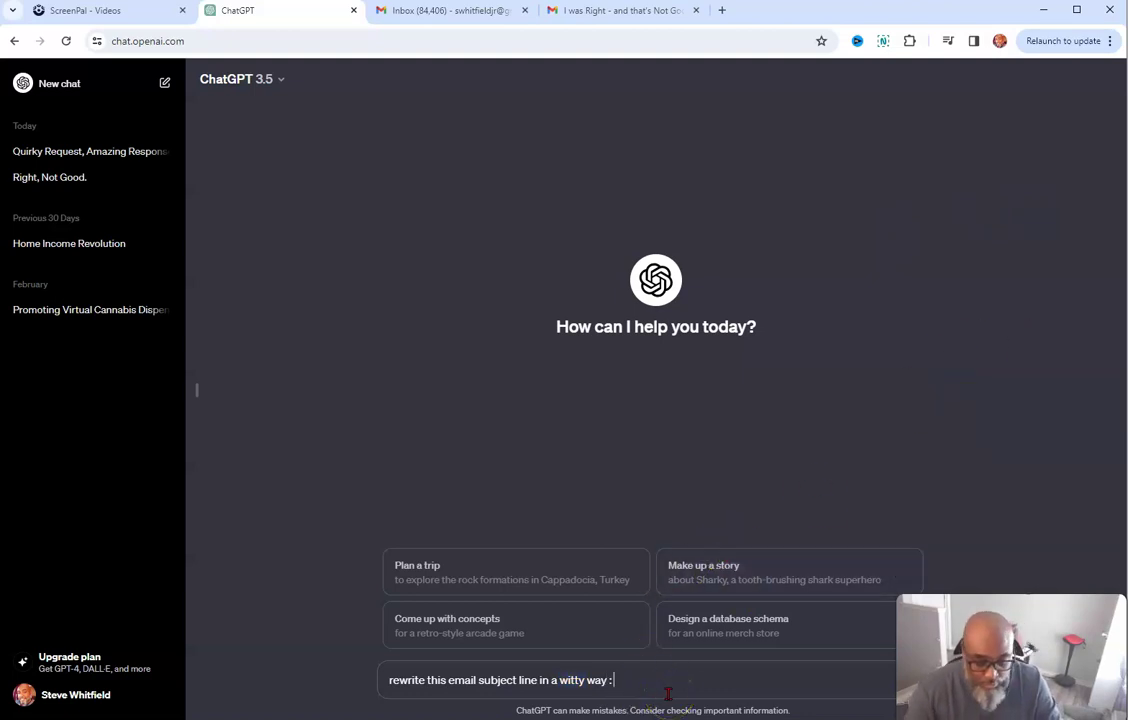
pyautogui.write(':')
pyautogui.hotkey('ctrl', 'v')
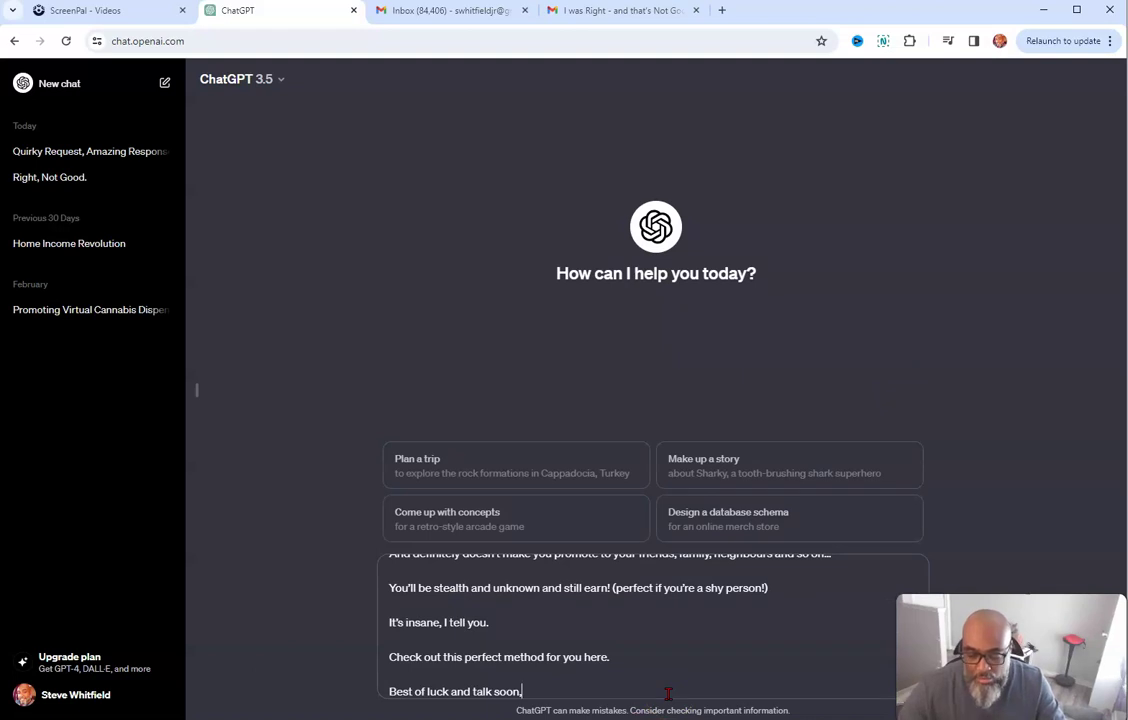
pyautogui.moveTo(564, 672); pyautogui.dragTo(346, 468)
pyautogui.press('BackSpace')
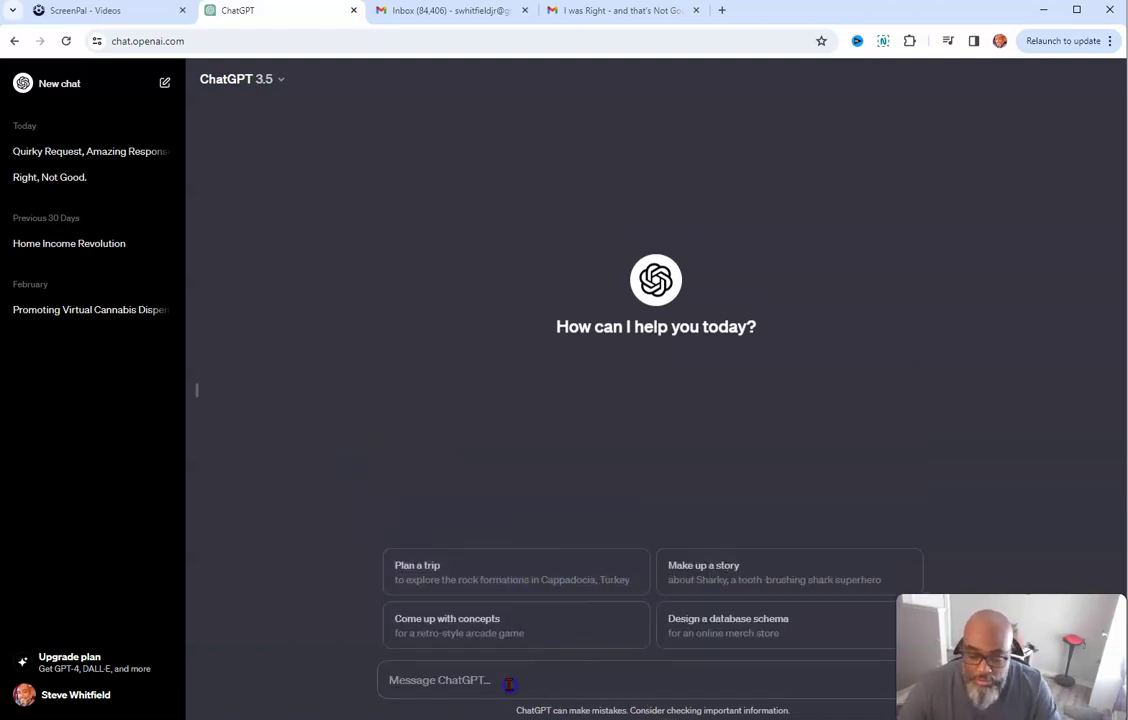
# Send ChatGPT the prompt "rewrite this subject line in a witty way:" followed by the subject line copied from the open Gmail message.
pyautogui.write('rewrite this subject')
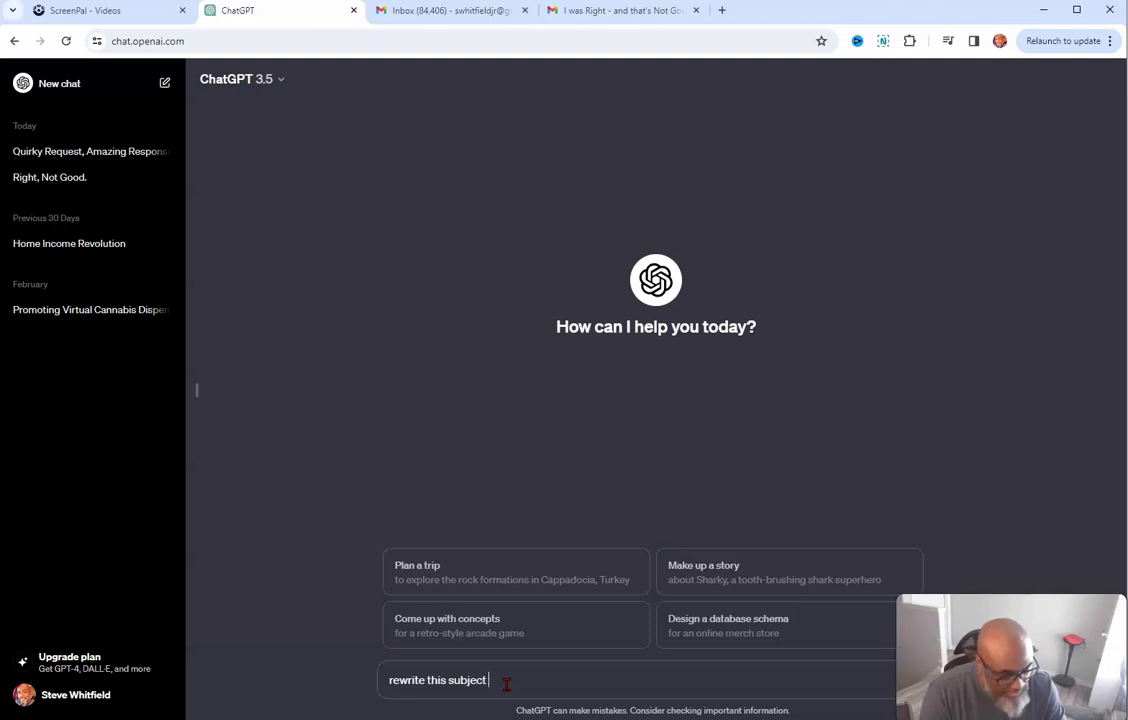
pyautogui.write(' line in a witty way:')
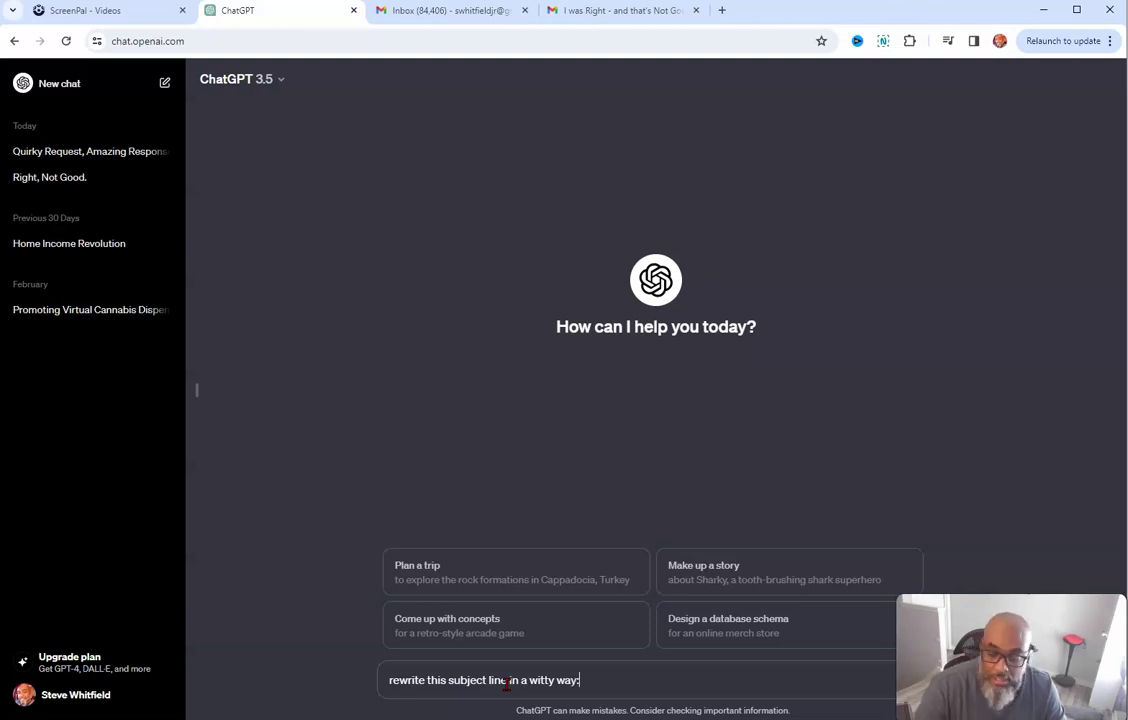
pyautogui.click(637, 10)
pyautogui.click(395, 166)
pyautogui.moveTo(470, 152); pyautogui.dragTo(203, 148)
pyautogui.hotkey('ctrl', 'c')
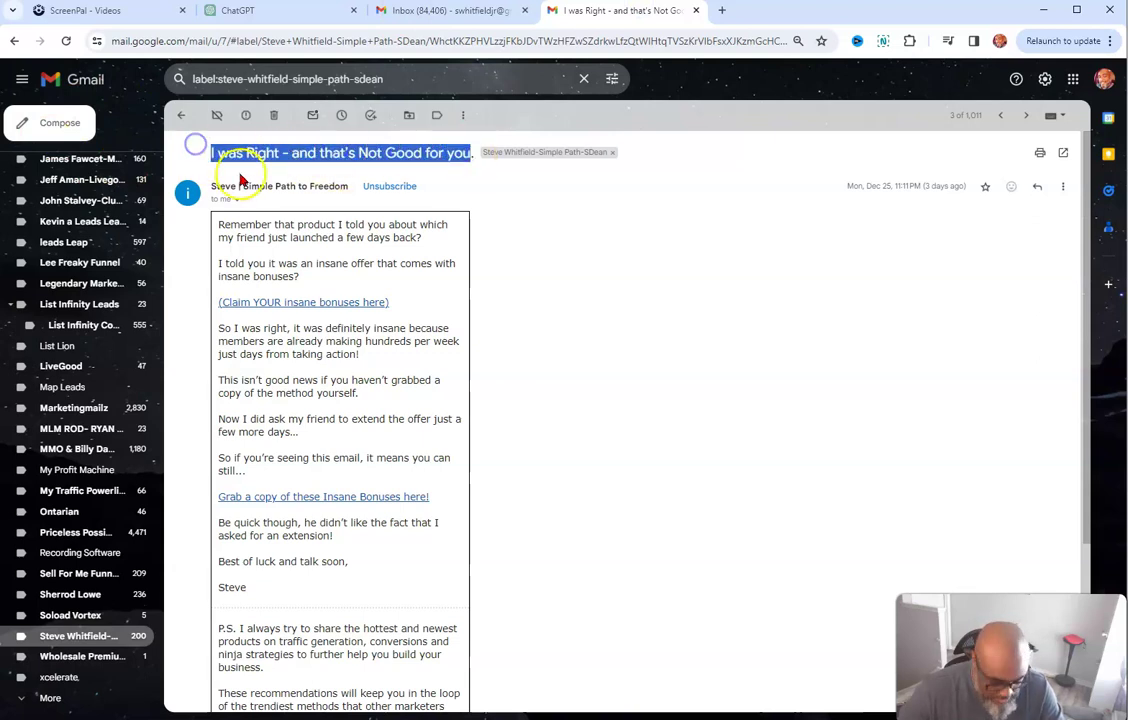
pyautogui.click(222, 10)
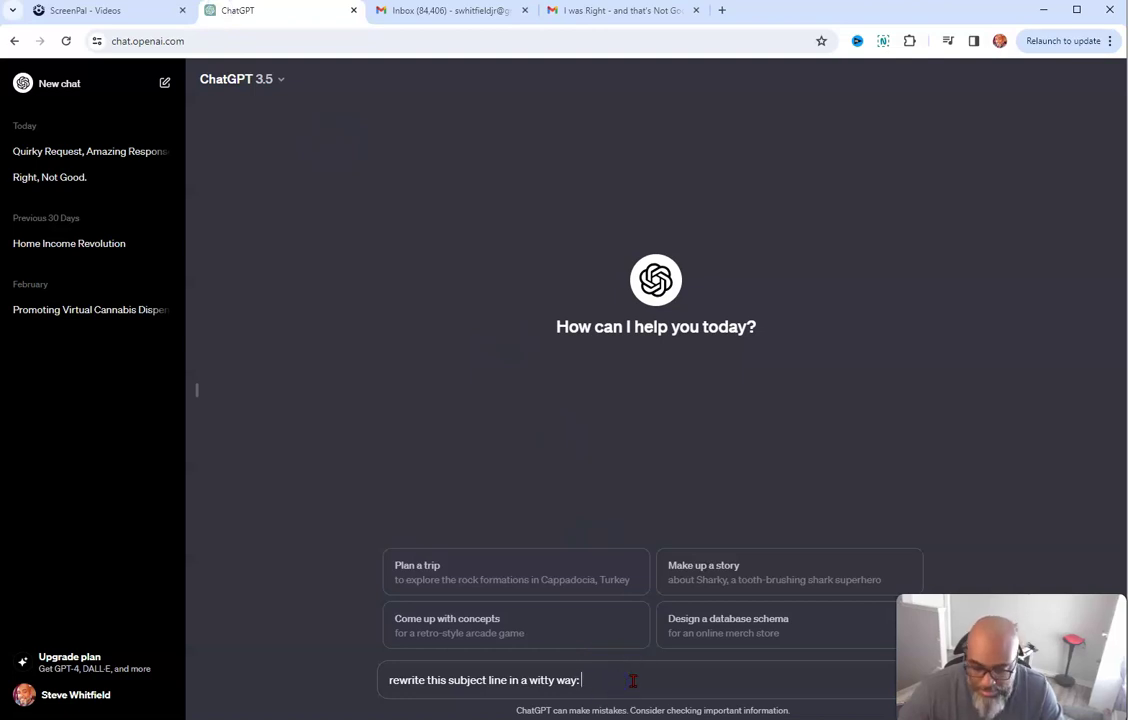
pyautogui.hotkey('ctrl', 'v')
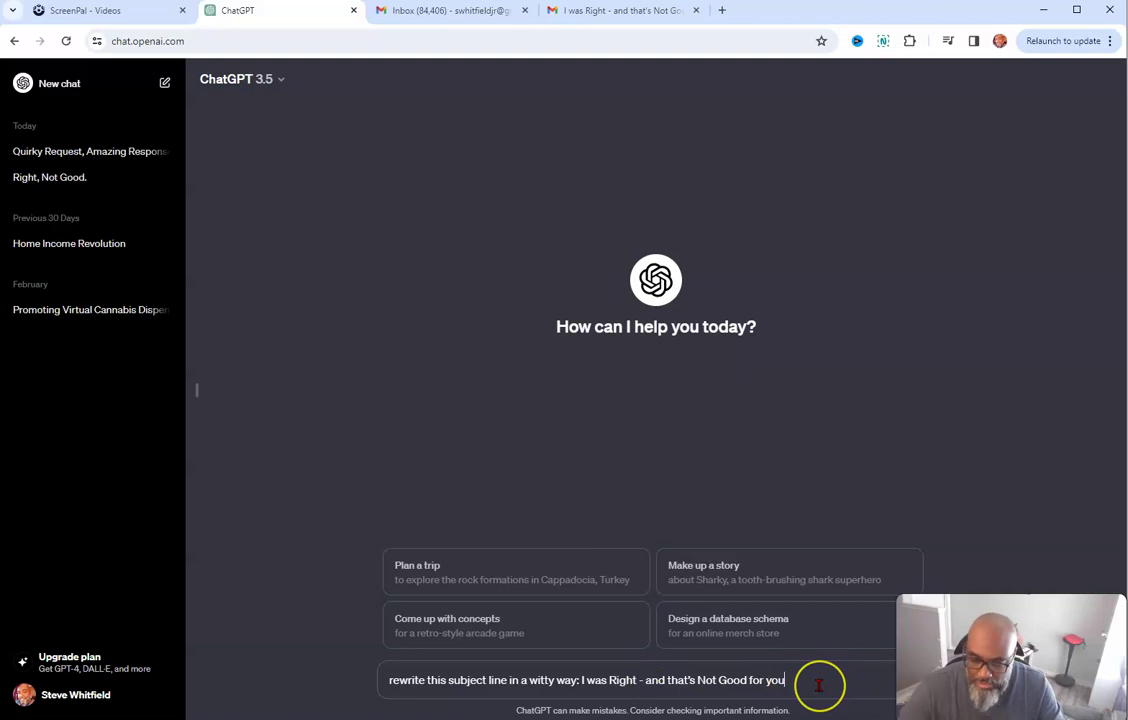
pyautogui.press('Return')
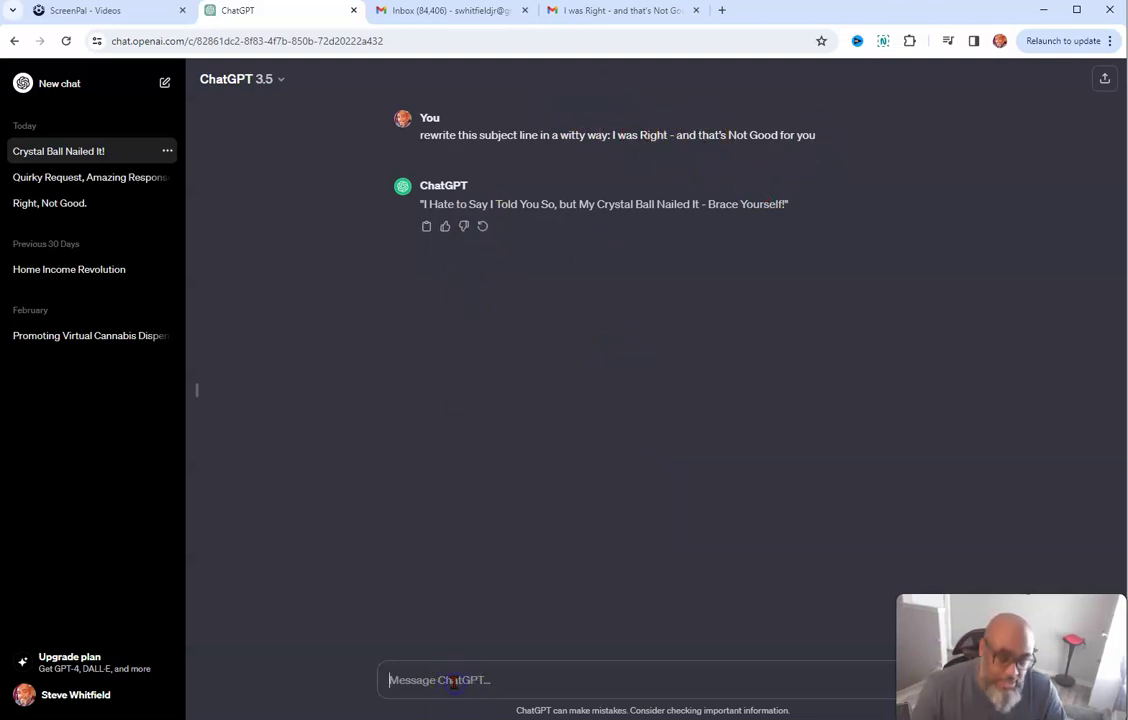
# Ask ChatGPT to "write 5 more examples" of the witty subject line.
pyautogui.write('write 5 more')
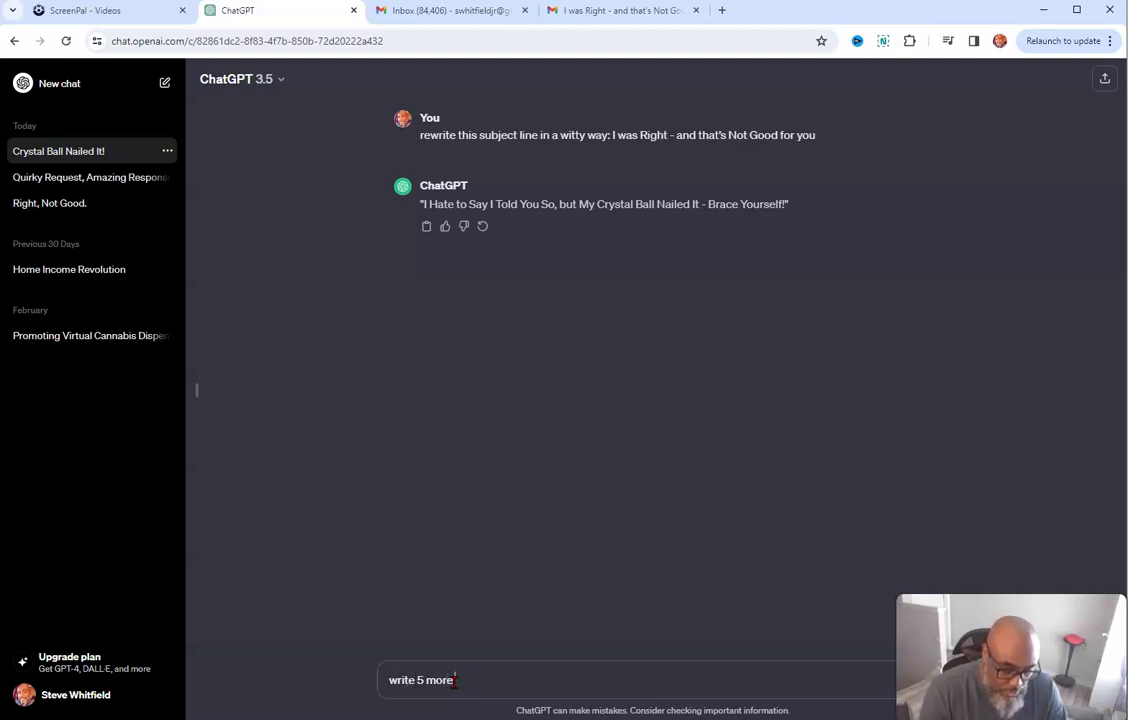
pyautogui.write(' examples')
pyautogui.press('Return')
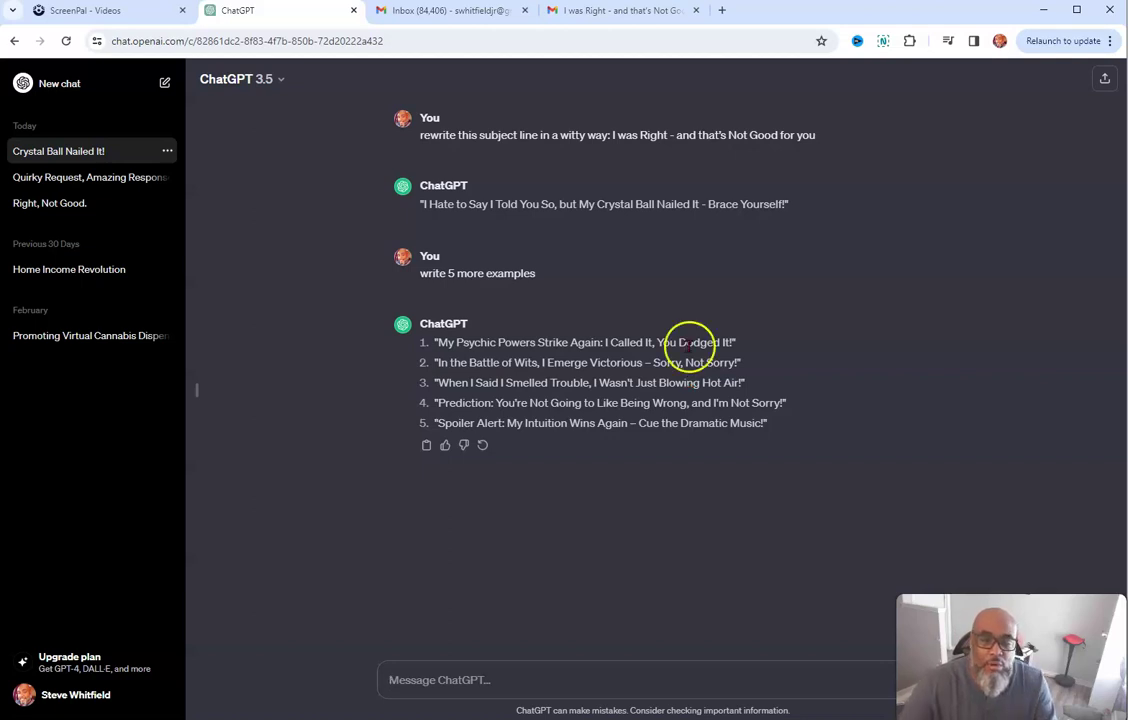
pyautogui.click(615, 10)
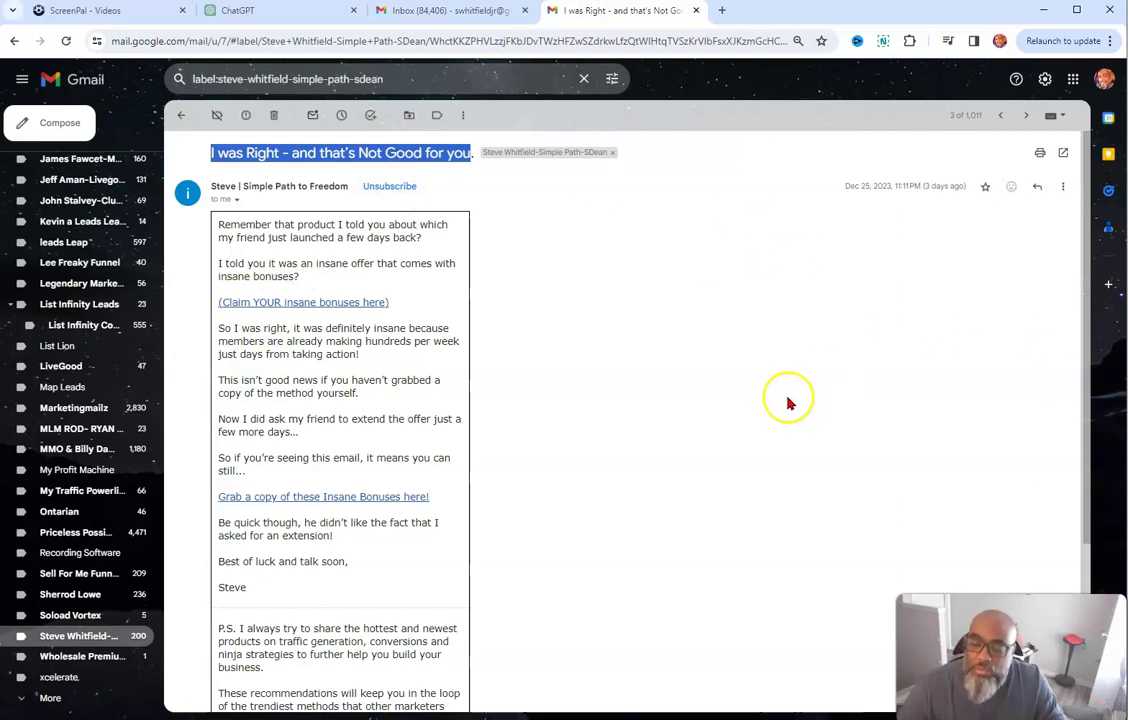
pyautogui.click(440, 13)
pyautogui.click(242, 14)
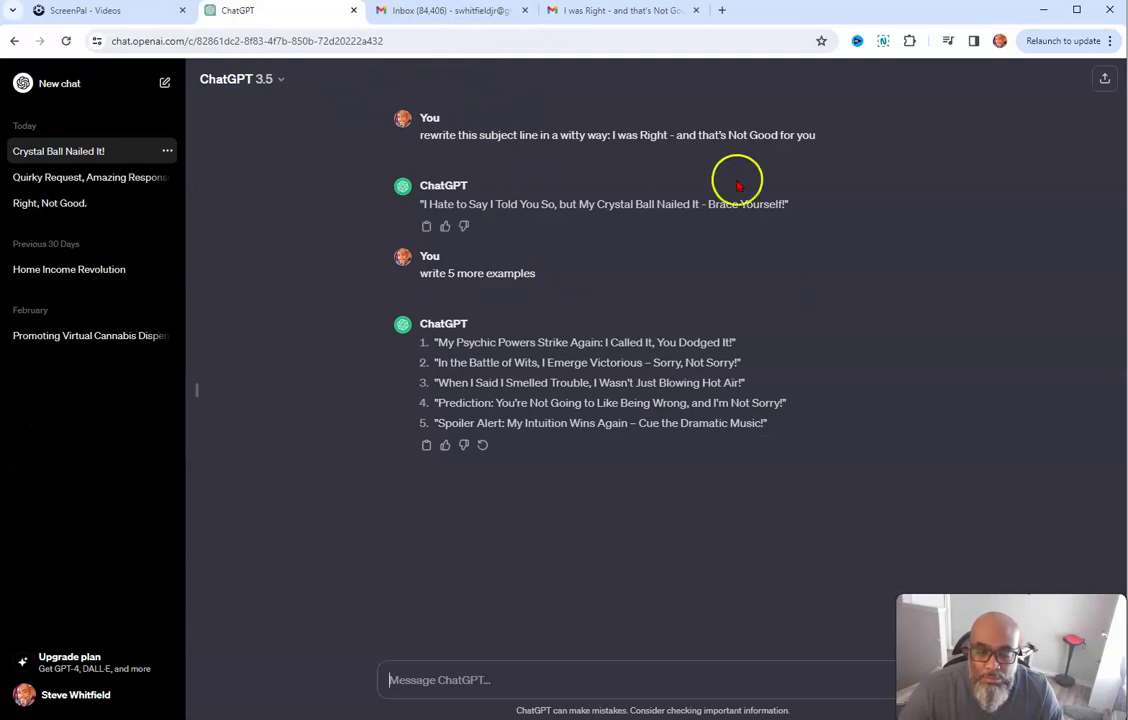
pyautogui.click(414, 688)
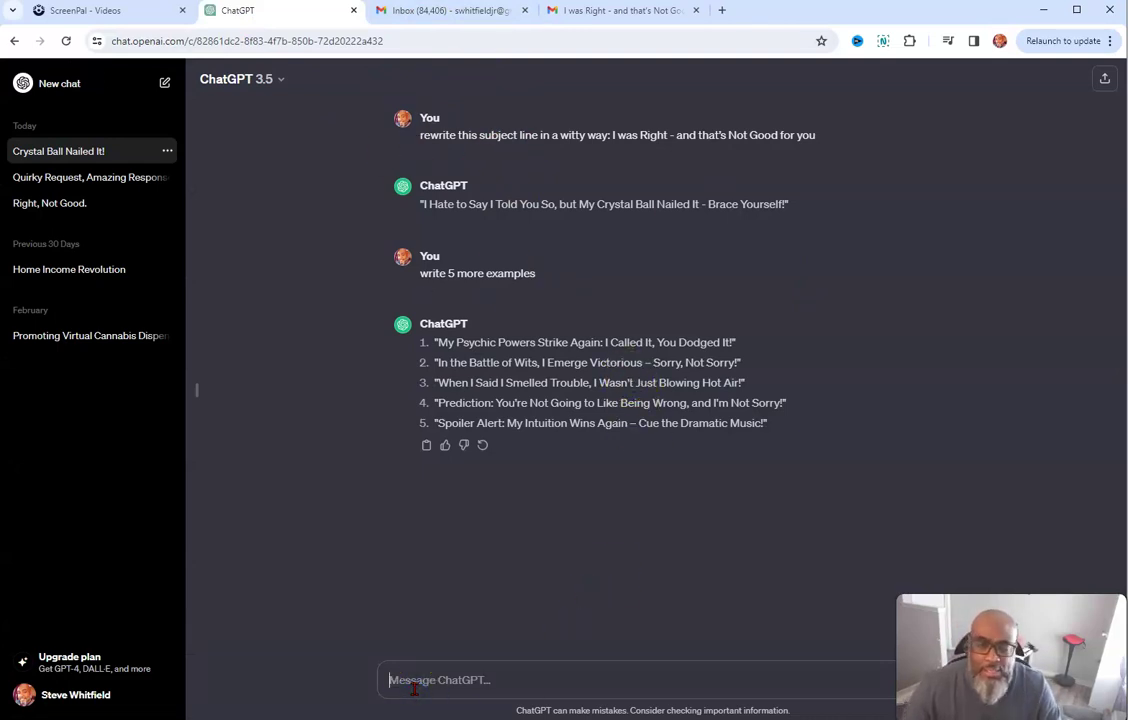
# Switch to the Gmail message and copy its body from "Remember that product" through "Best of luck and talk soon,".
pyautogui.click(610, 10)
pyautogui.moveTo(218, 226); pyautogui.dragTo(371, 421)
pyautogui.scroll(-2, 357, 441)
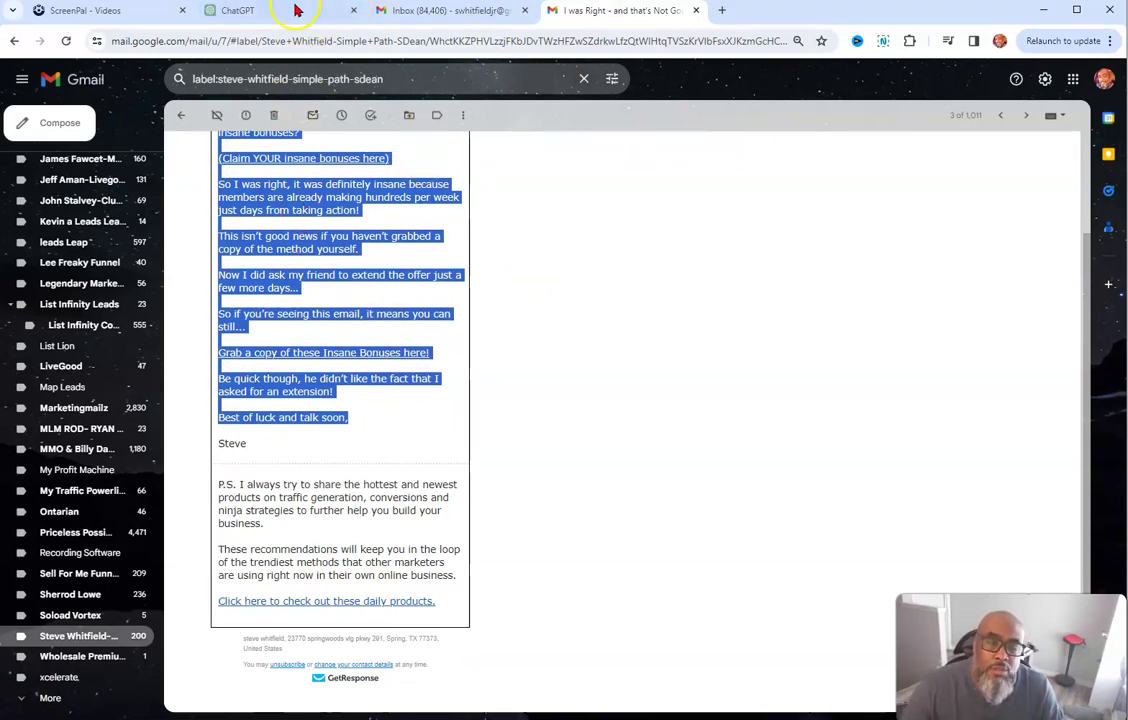
# Back in ChatGPT, write the prompt "rewrite this email body in a witty way :" and paste the copied email body after it.
pyautogui.click(300, 14)
pyautogui.click(425, 683)
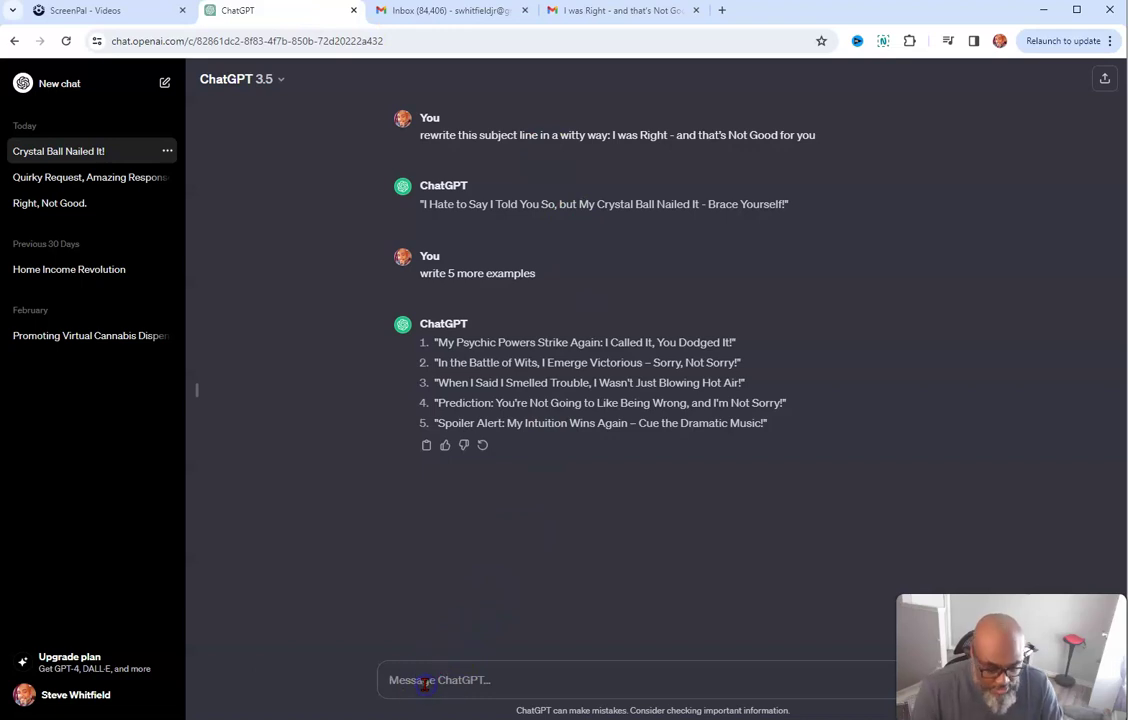
pyautogui.write('rewrite this emai')
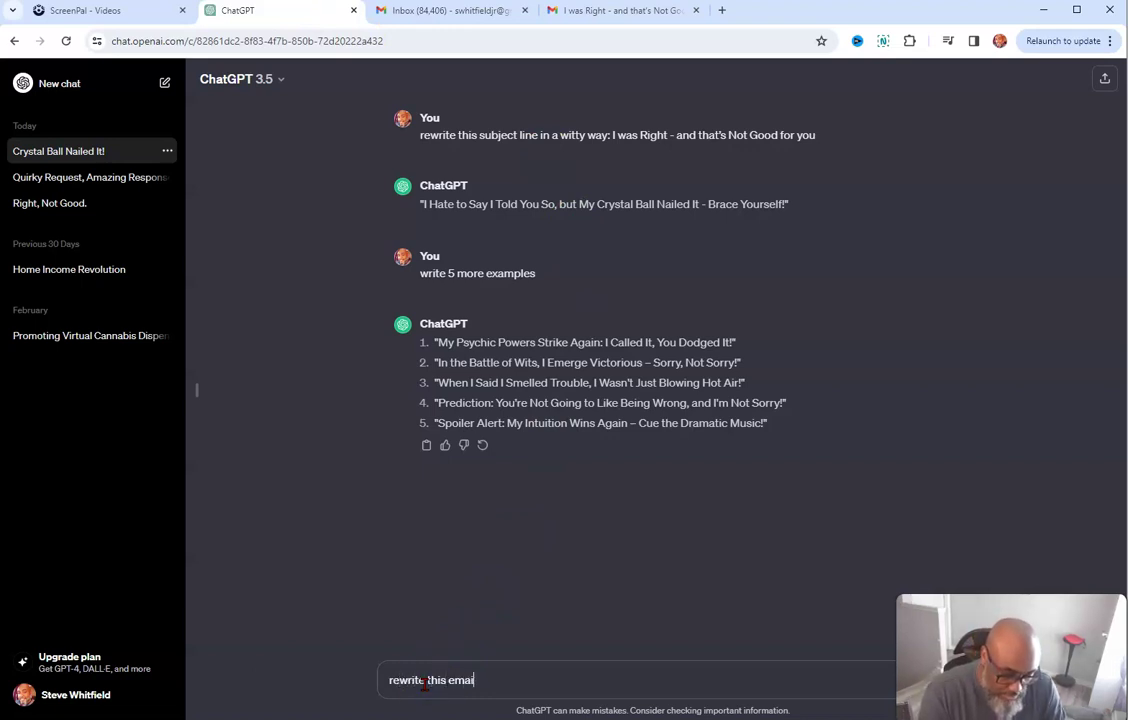
pyautogui.write('l body in')
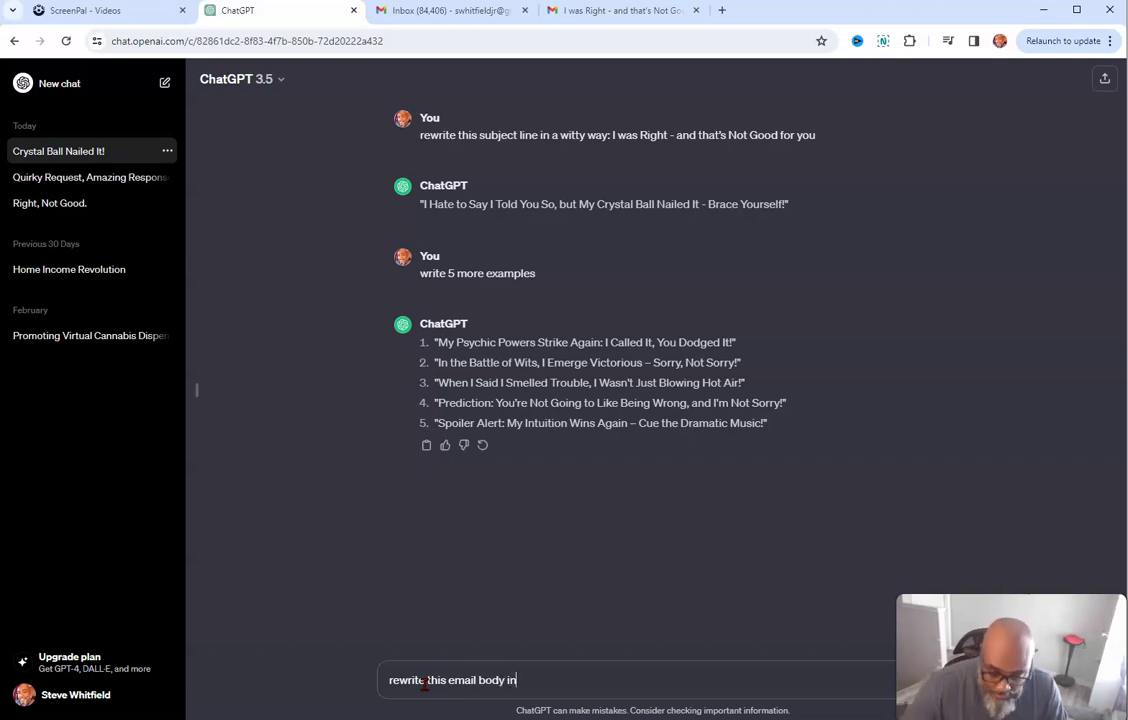
pyautogui.moveTo(410, 672); pyautogui.dragTo(511, 677)
pyautogui.click(551, 681)
pyautogui.write('a  ')
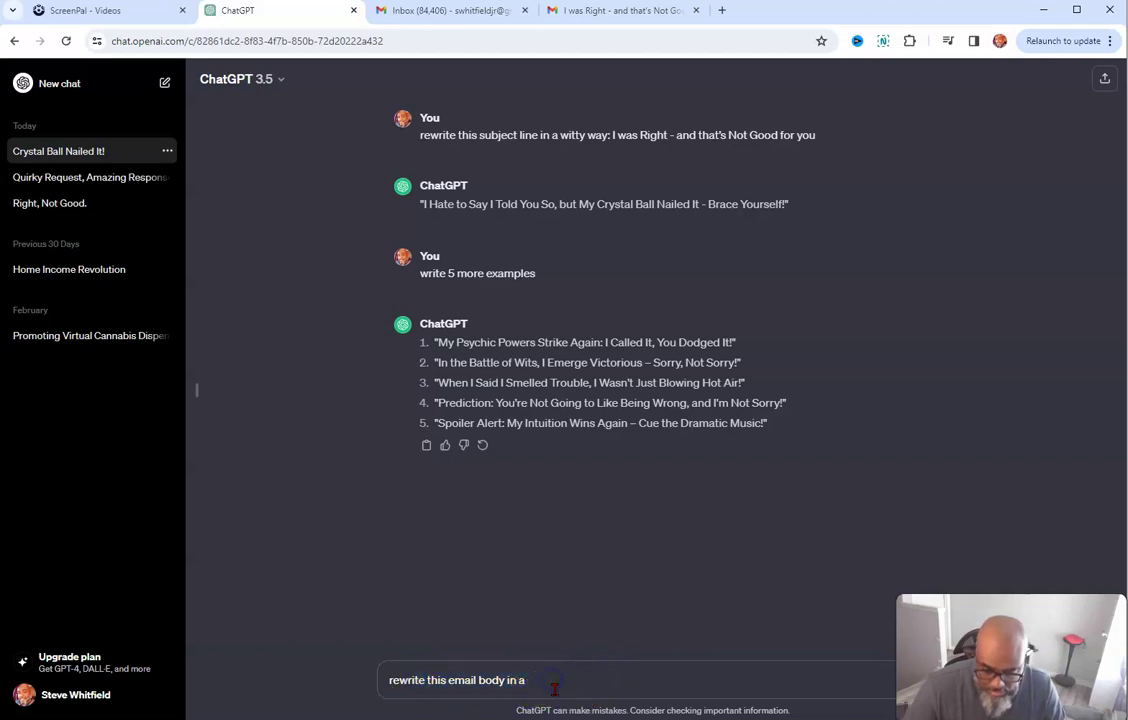
pyautogui.write('witty')
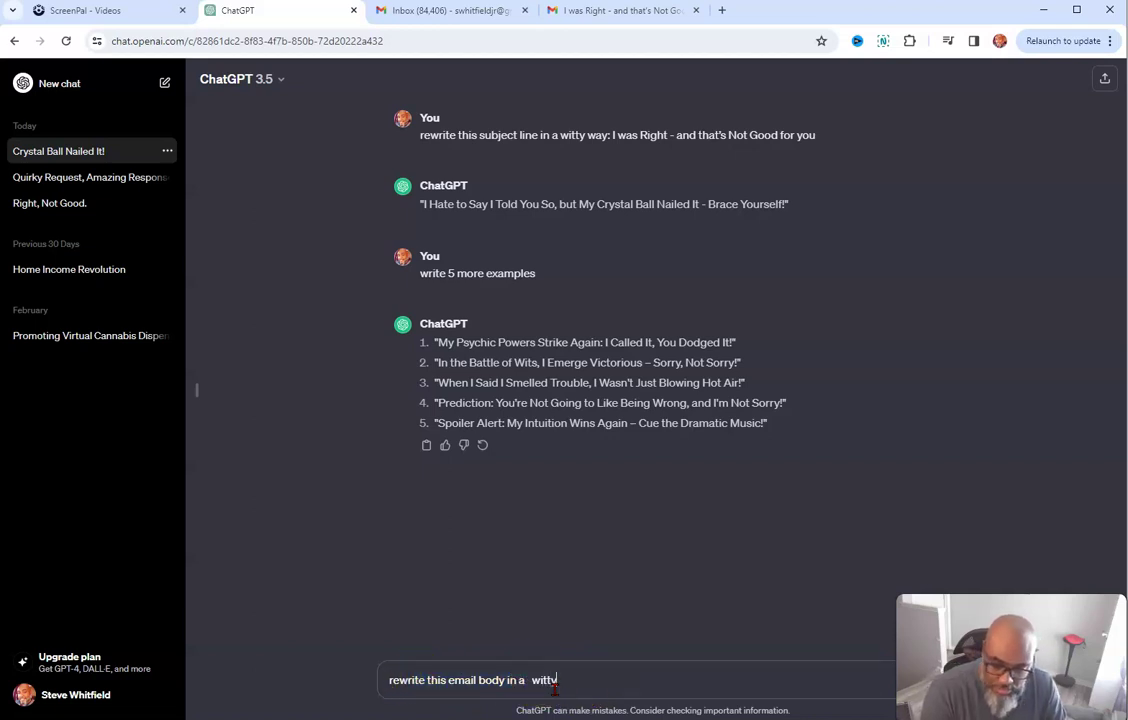
pyautogui.write(' way')
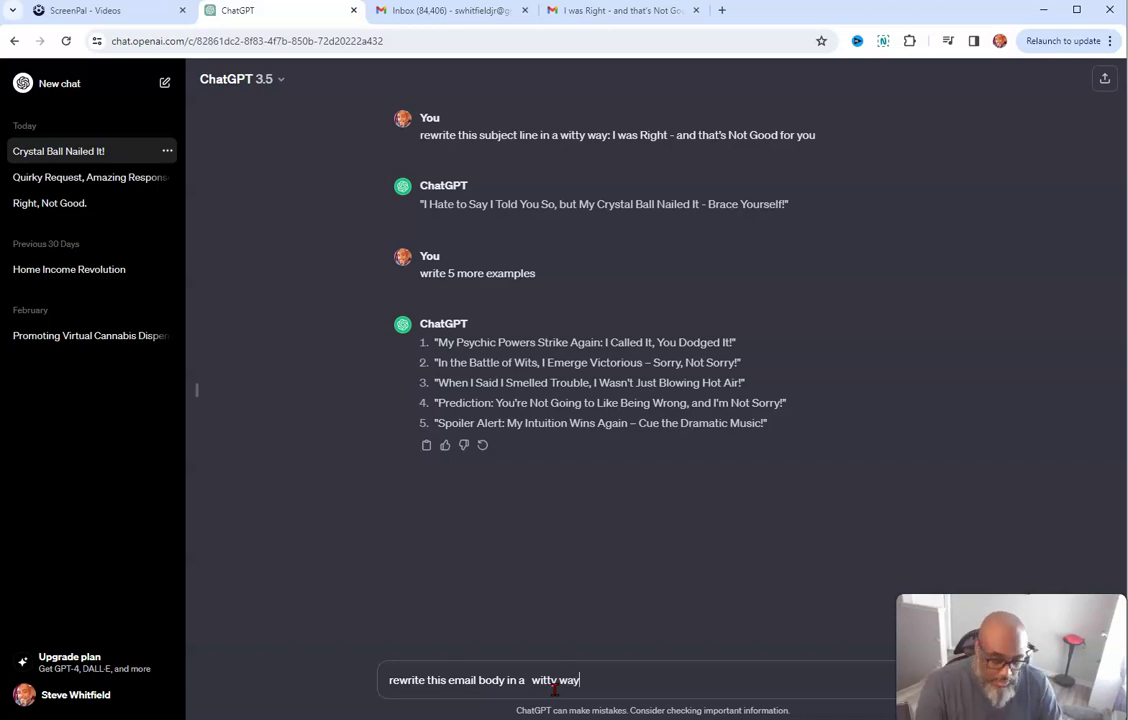
pyautogui.write(' :')
pyautogui.hotkey('ctrl', 'v')
# Check the pasted email text within the prompt from beginning to end and send it to ChatGPT.
pyautogui.scroll(5, 557, 684)
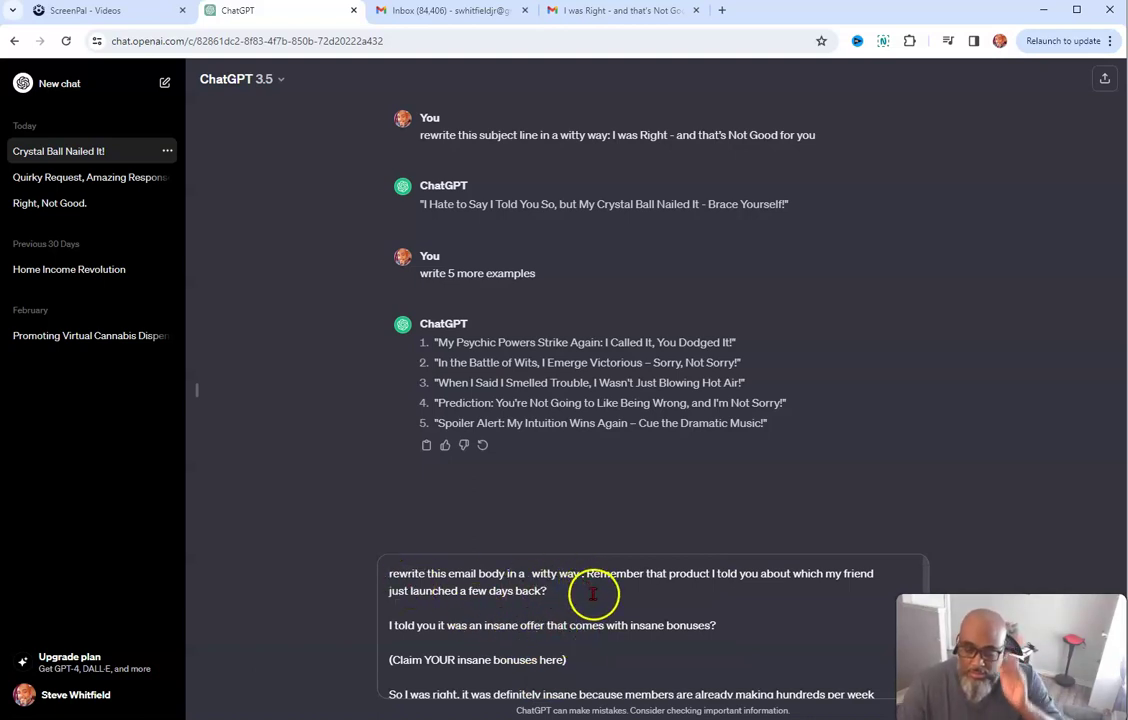
pyautogui.scroll(-5, 640, 603)
pyautogui.scroll(5, 645, 619)
pyautogui.scroll(-3, 650, 628)
pyautogui.scroll(-2, 626, 627)
pyautogui.press('Return')
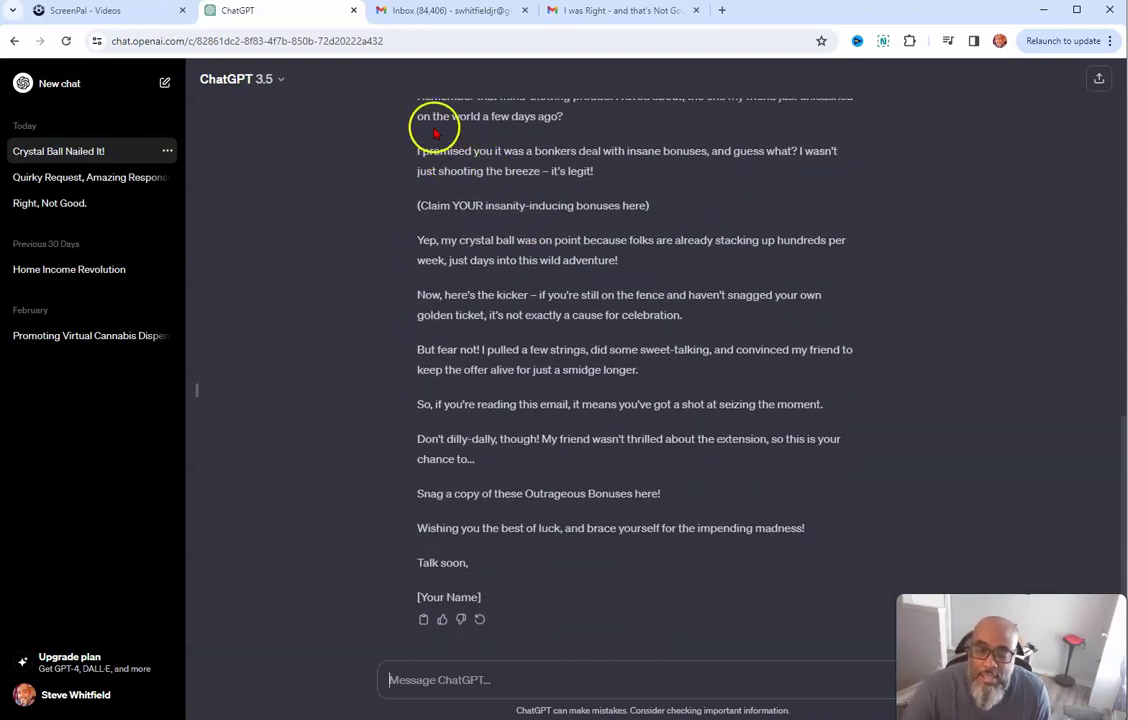
# Read through the rewritten email, examining its bonus link line, recipient placeholder, subject line and closing.
pyautogui.scroll(2, 560, 480)
pyautogui.scroll(1, 565, 490)
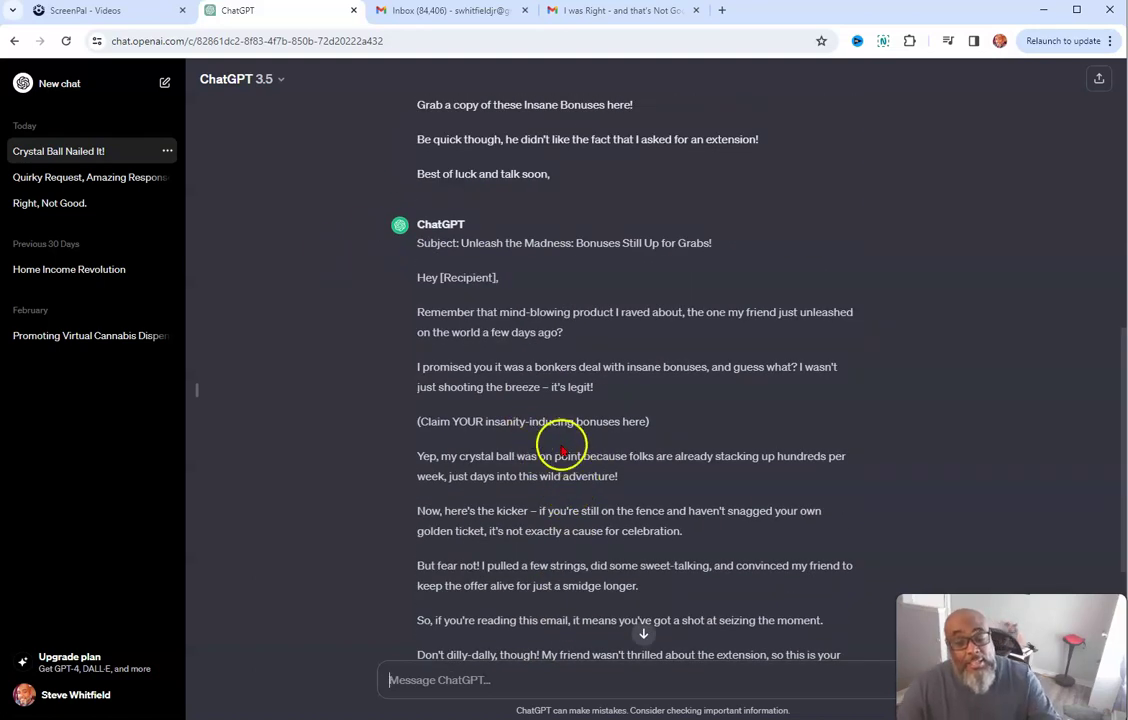
pyautogui.moveTo(418, 423); pyautogui.dragTo(687, 428)
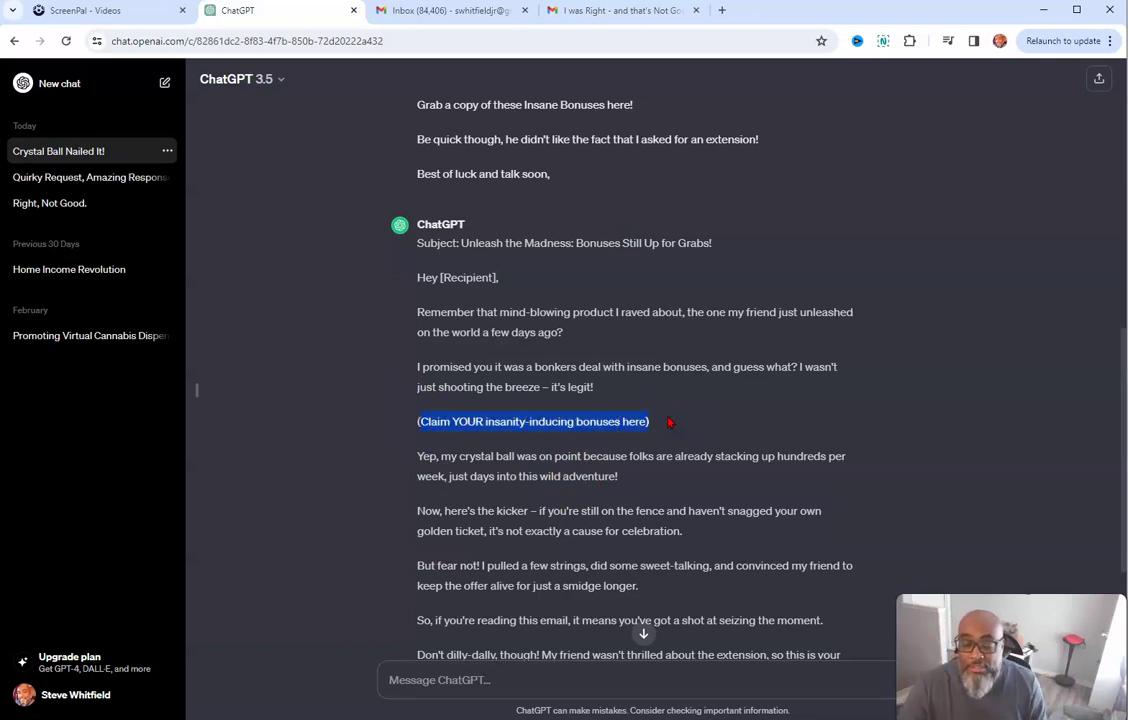
pyautogui.moveTo(433, 278); pyautogui.dragTo(521, 286)
pyautogui.click(471, 243)
pyautogui.moveTo(471, 243); pyautogui.dragTo(773, 282)
pyautogui.scroll(-2, 773, 282)
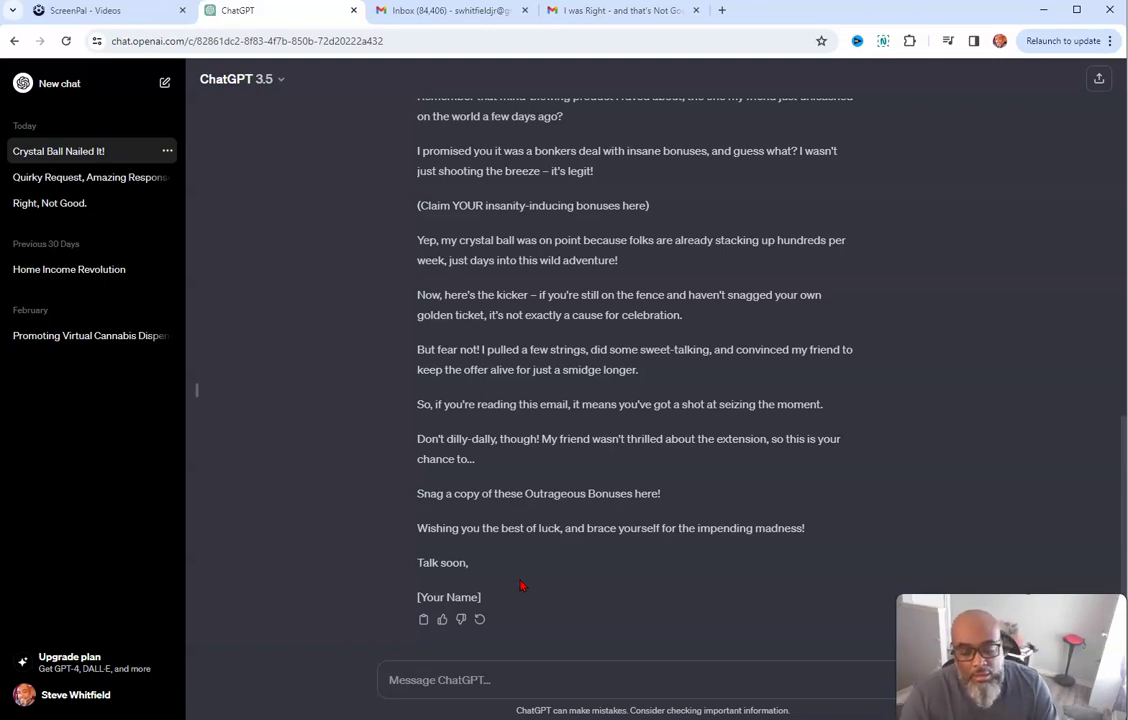
pyautogui.scroll(4, 630, 461)
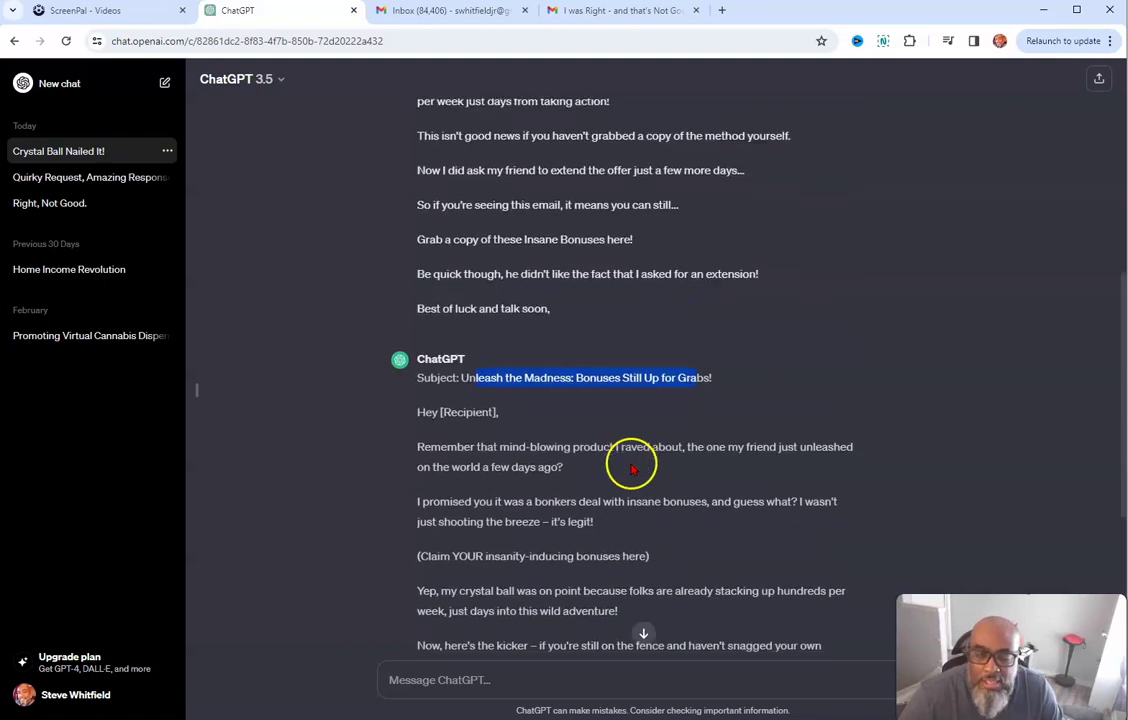
pyautogui.scroll(-4, 630, 461)
# Write the prompt "rewrite this subject line in a mean way" in the ChatGPT message field without sending it.
pyautogui.click(442, 672)
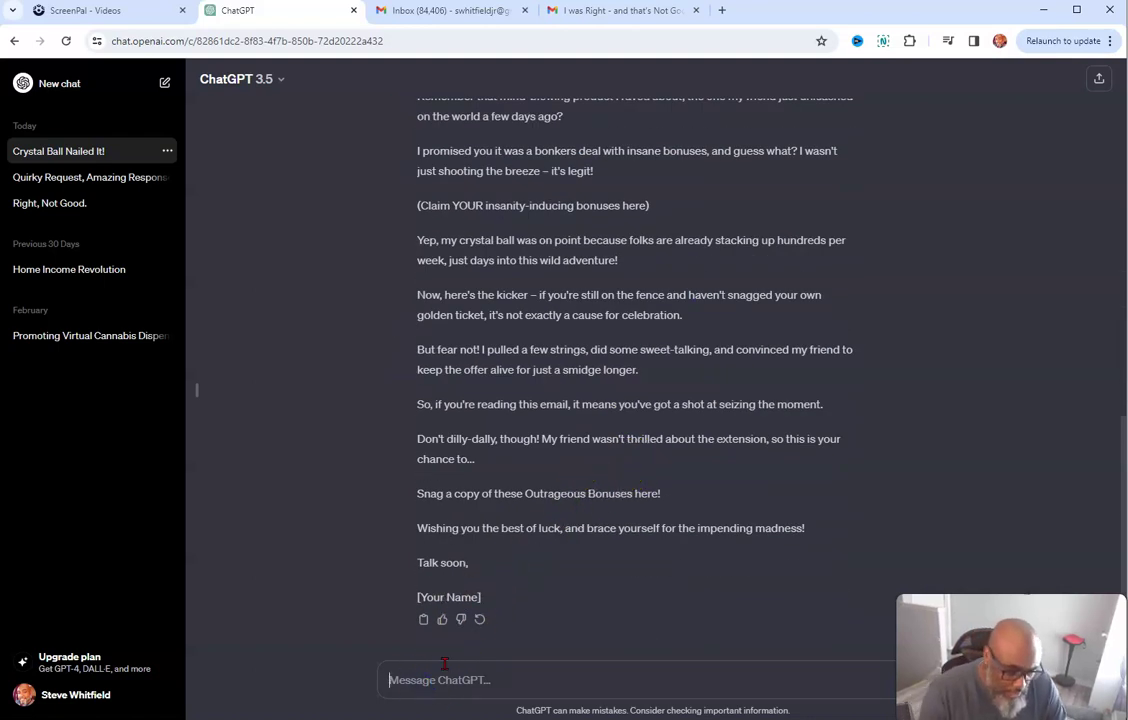
pyautogui.write('re')
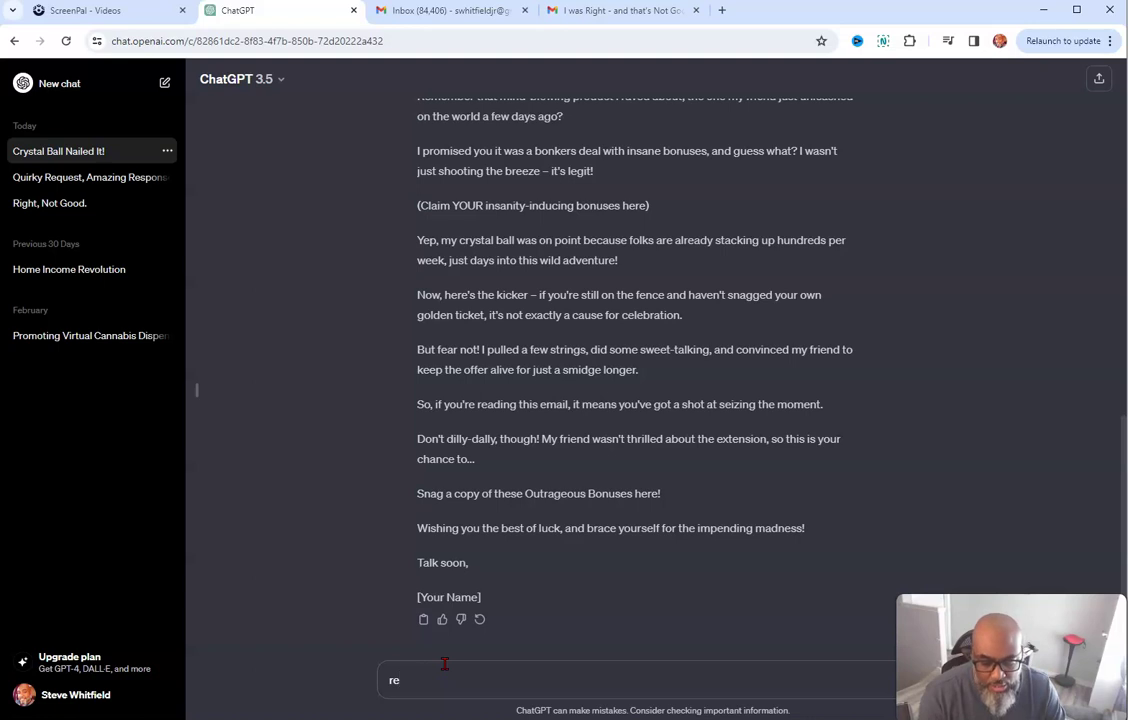
pyautogui.write('write this subject line in a mean way')
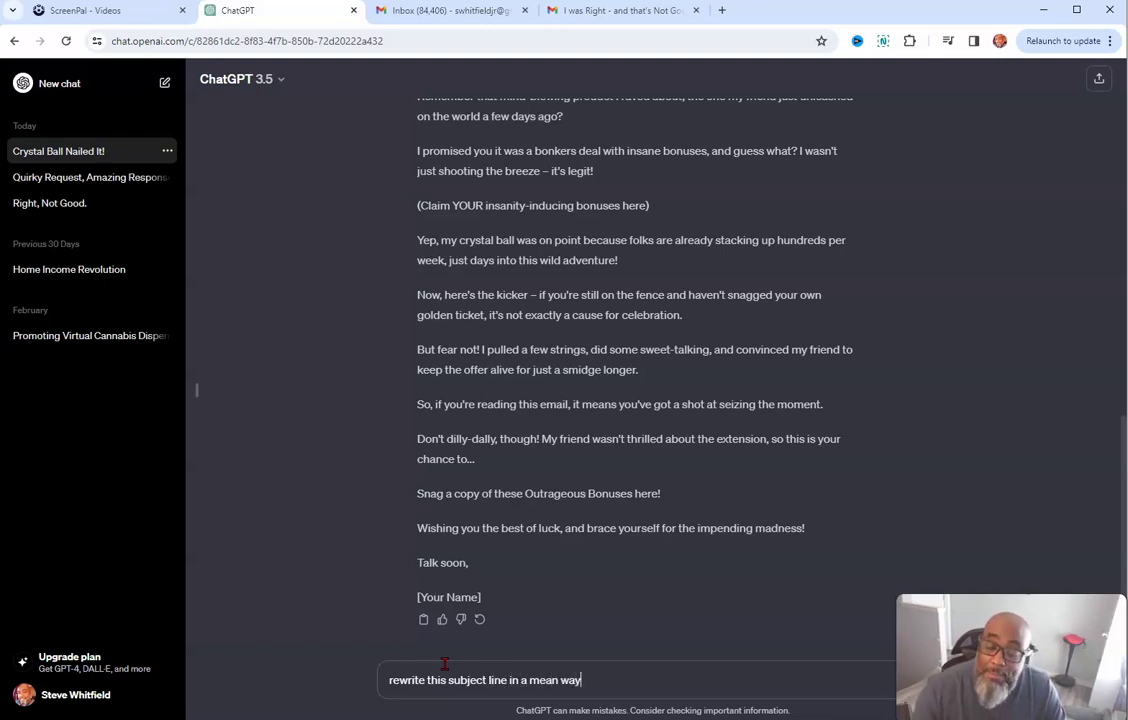
# Switch to Gmail, reopen the December 25 message and copy its full subject line "I was Right - and that's Not Good for you.".
pyautogui.click(620, 10)
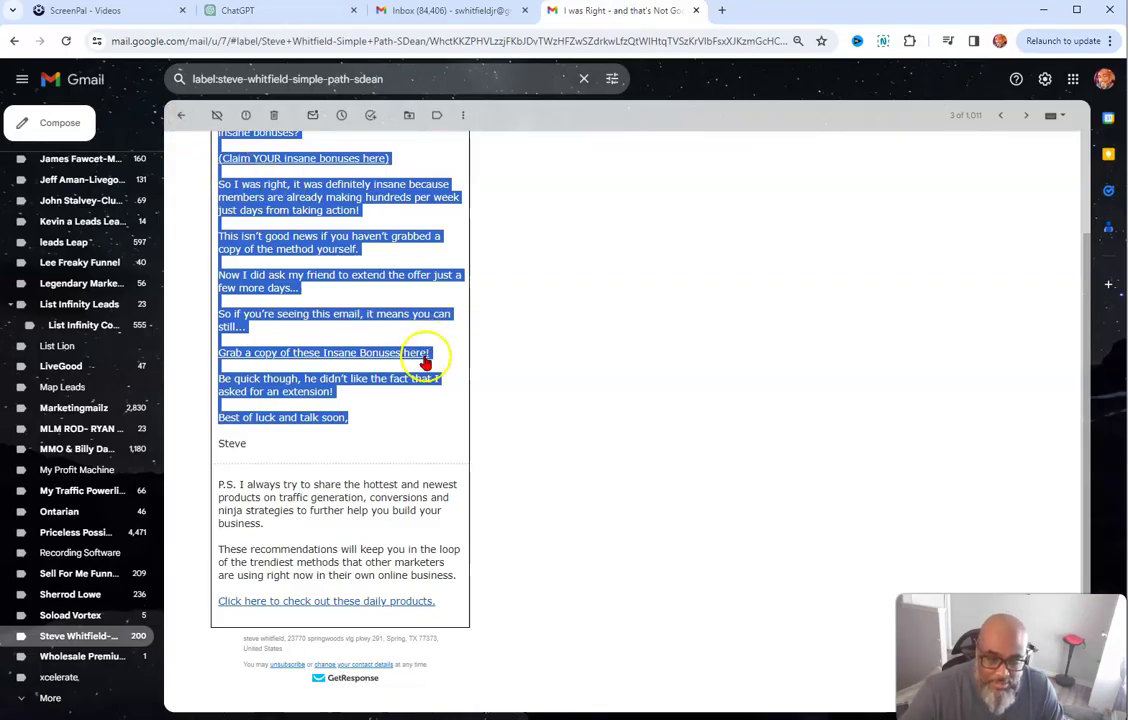
pyautogui.hotkey('alt', 'Left')
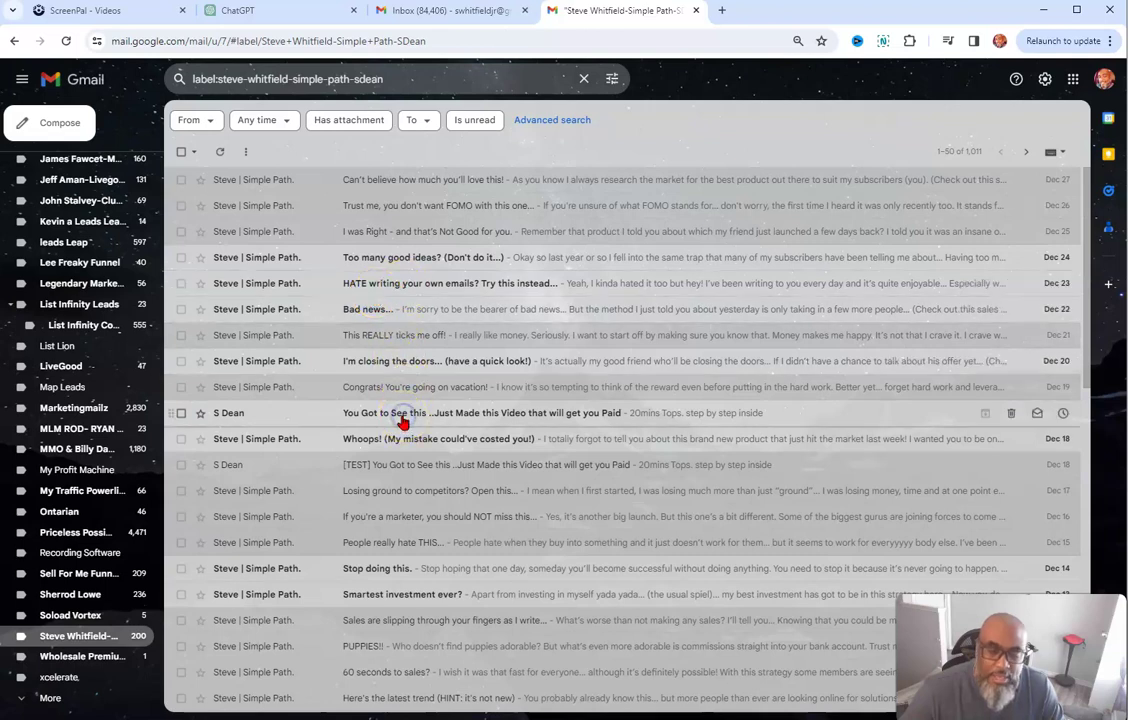
pyautogui.click(403, 418)
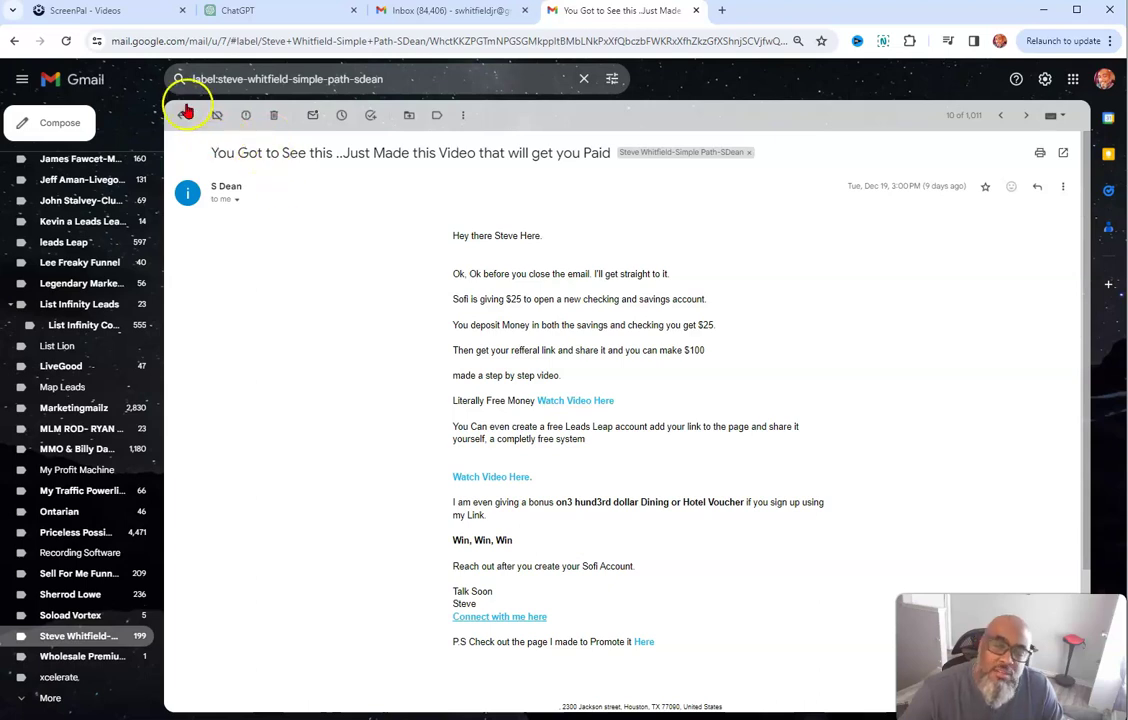
pyautogui.click(184, 116)
pyautogui.click(383, 234)
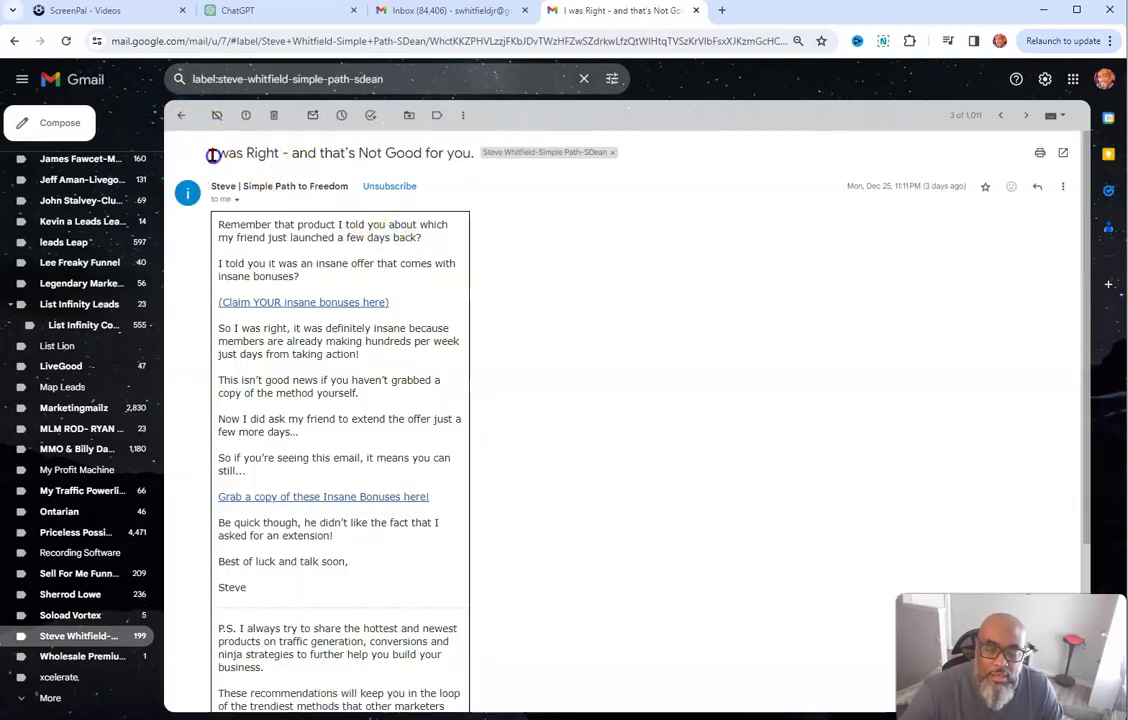
pyautogui.moveTo(213, 153); pyautogui.dragTo(469, 156)
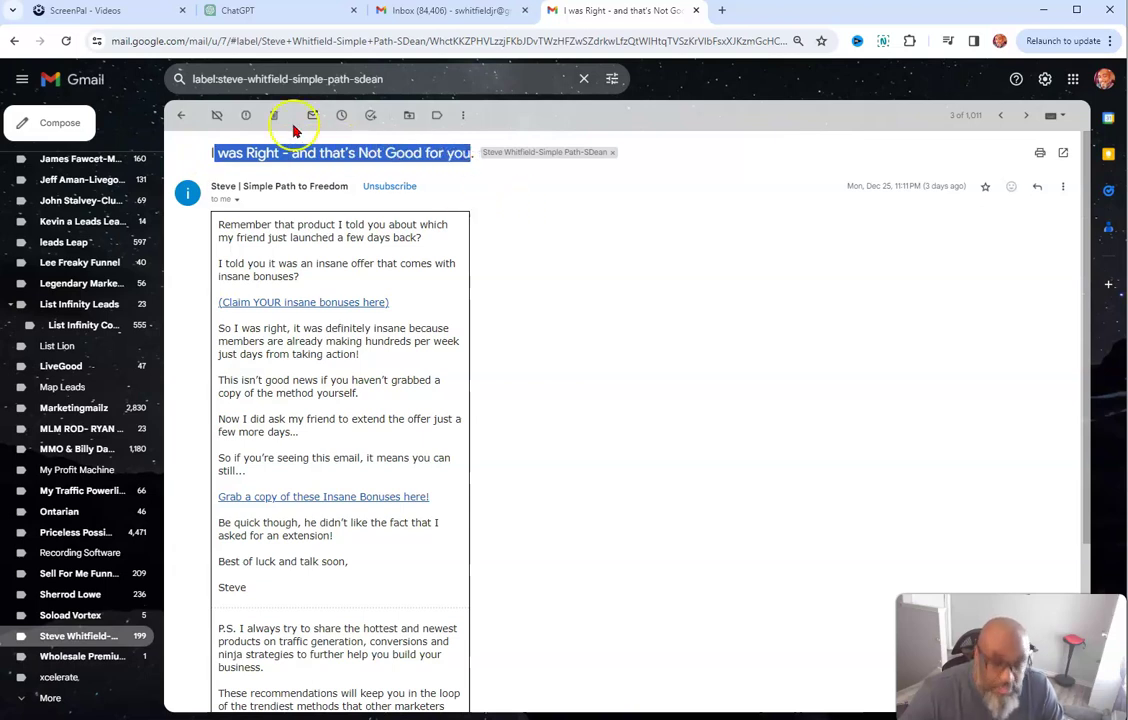
pyautogui.click(216, 149)
pyautogui.moveTo(206, 151); pyautogui.dragTo(472, 154)
pyautogui.hotkey('ctrl', 'c')
# Back in ChatGPT, complete the mean-way prompt with a colon and the copied subject line, and send it.
pyautogui.click(277, 14)
pyautogui.click(608, 697)
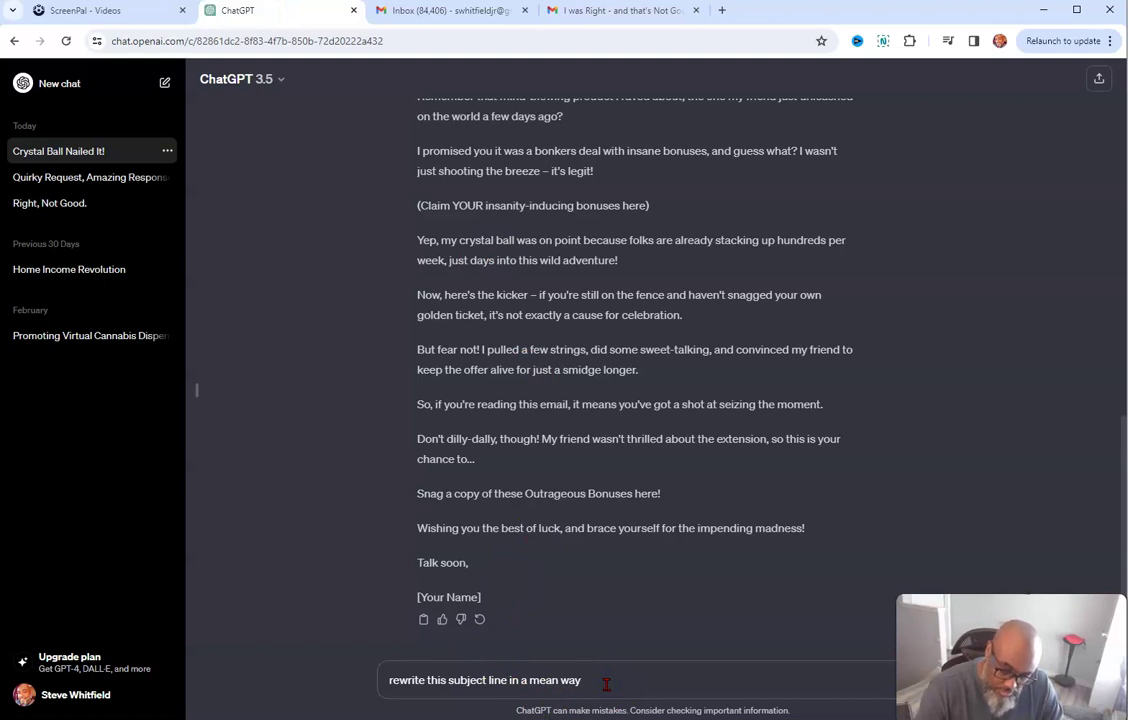
pyautogui.hotkey('ctrl', 'v')
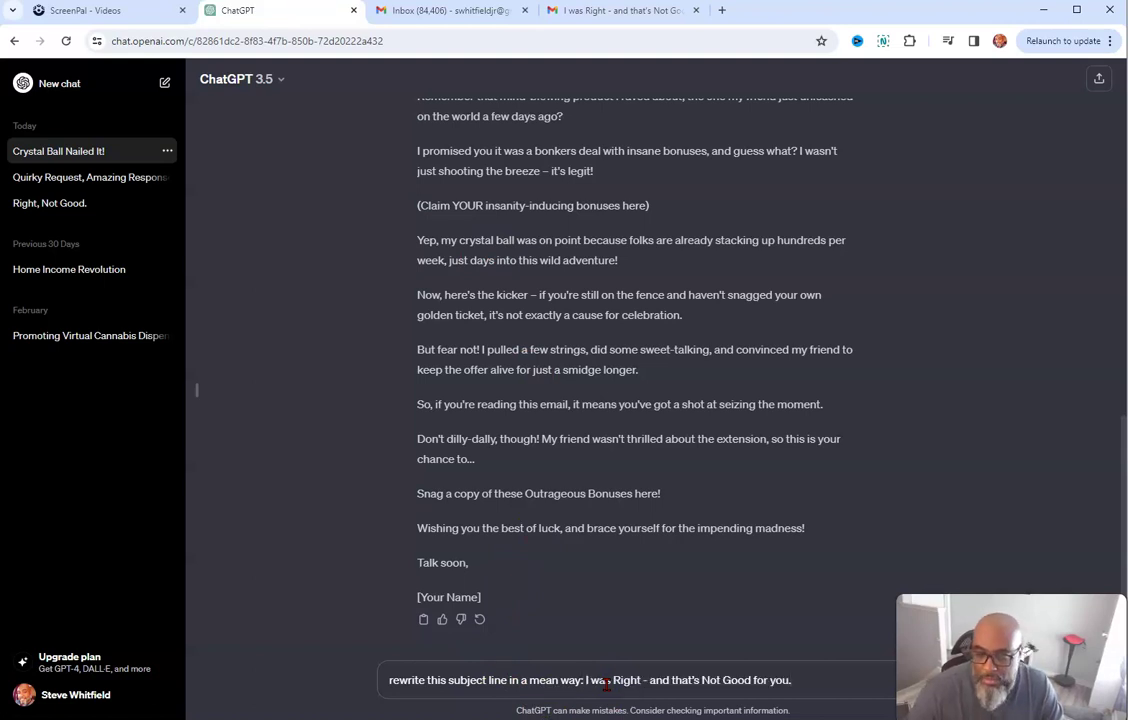
pyautogui.press('Return')
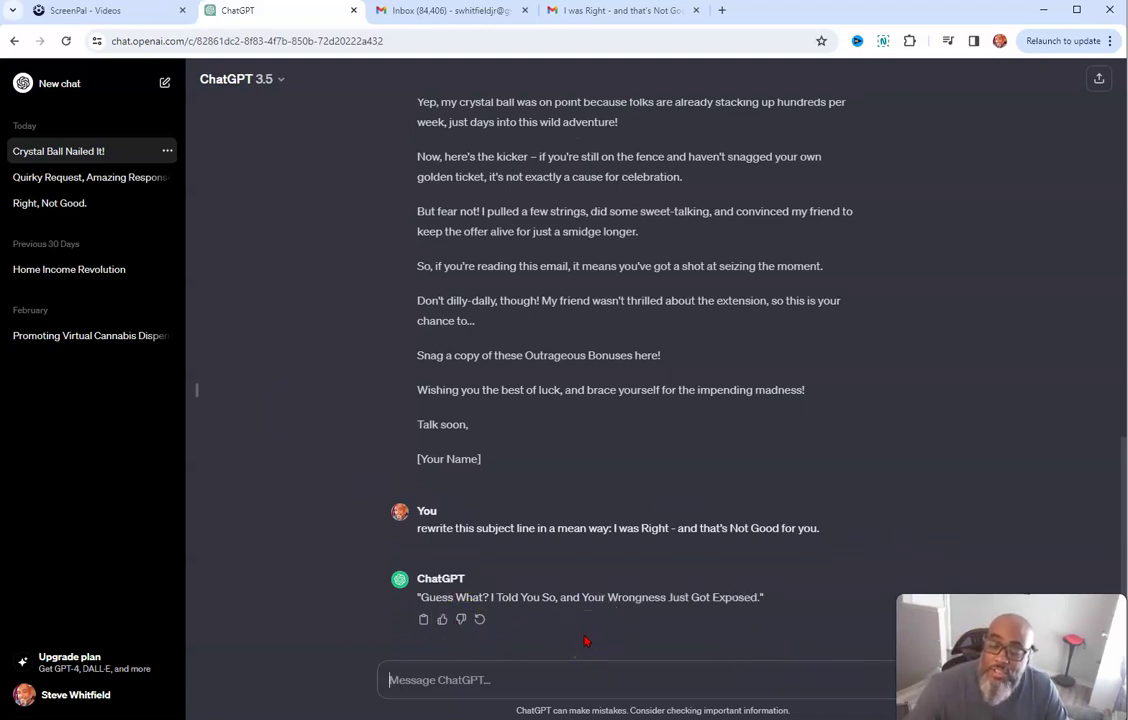
# Ask ChatGPT for additional mean subject lines with the prompt "write 5 more examples".
pyautogui.click(532, 679)
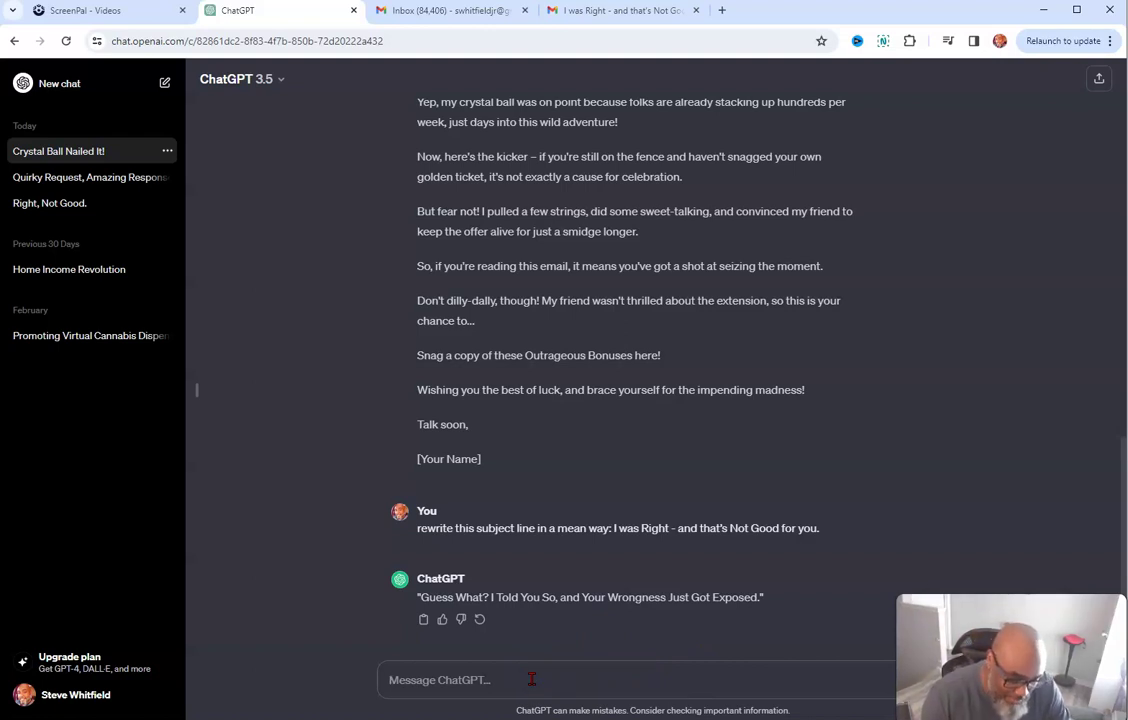
pyautogui.write('write 5 more e')
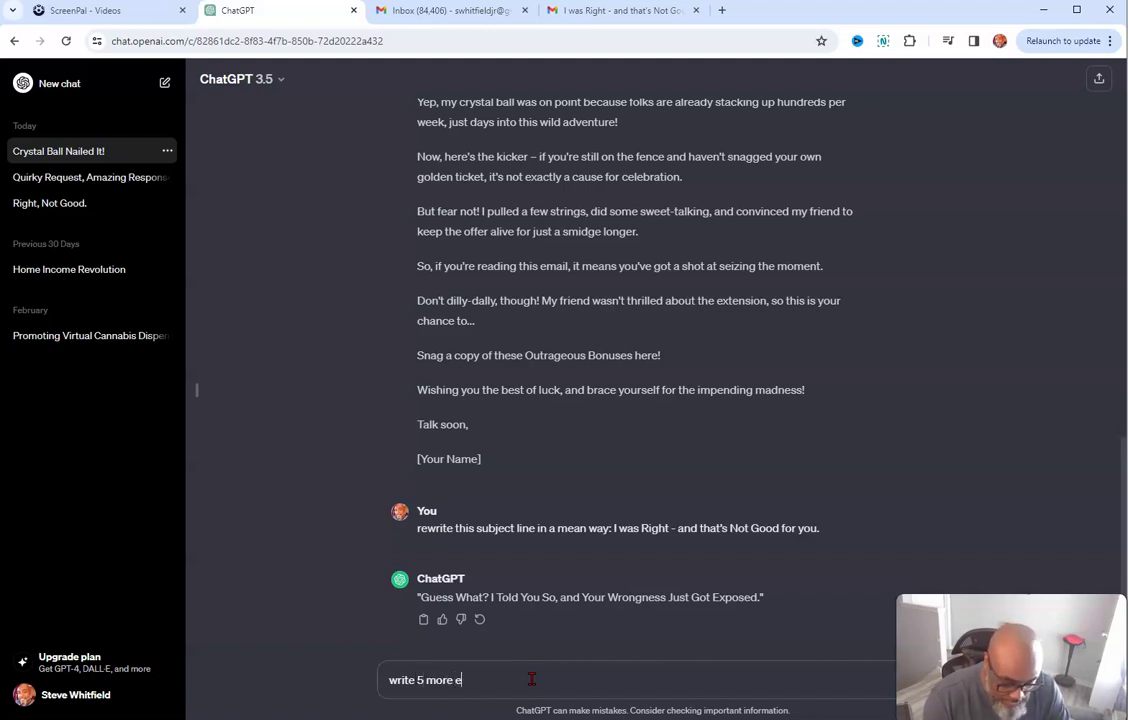
pyautogui.write('xamples')
pyautogui.press('Return')
pyautogui.click(616, 668)
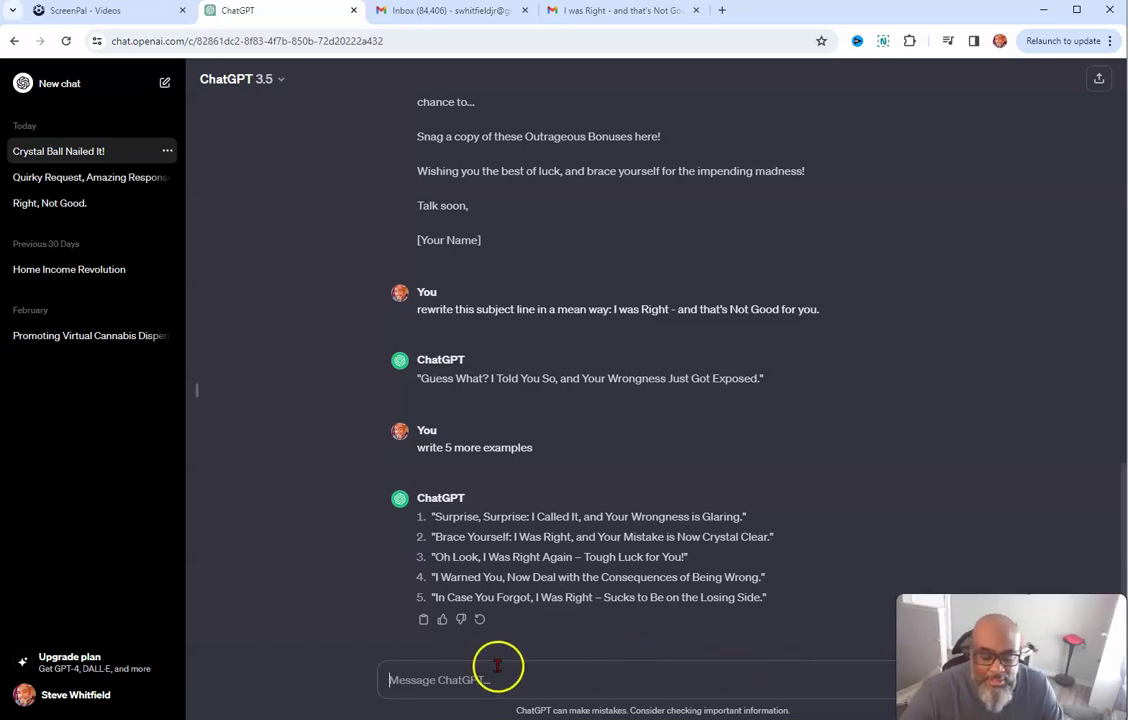
pyautogui.click(258, 495)
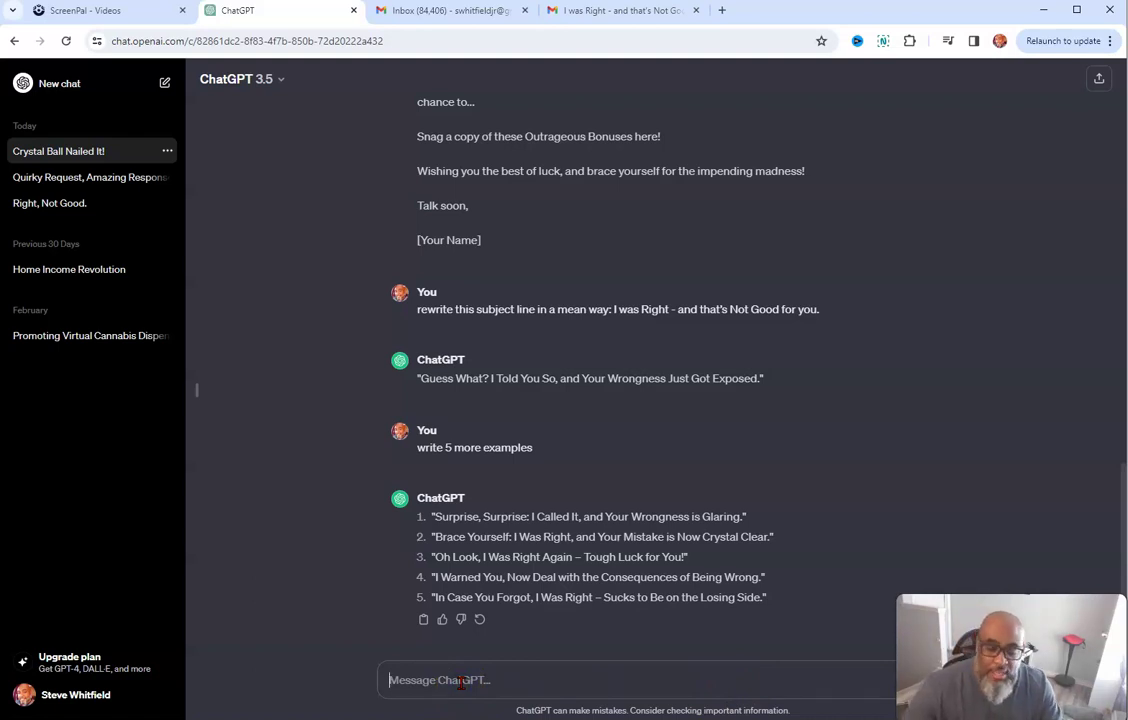
# Send the prompt "write an engaging facebook post" and highlight the text of the generated post.
pyautogui.click(461, 683)
pyautogui.write('write an engaging')
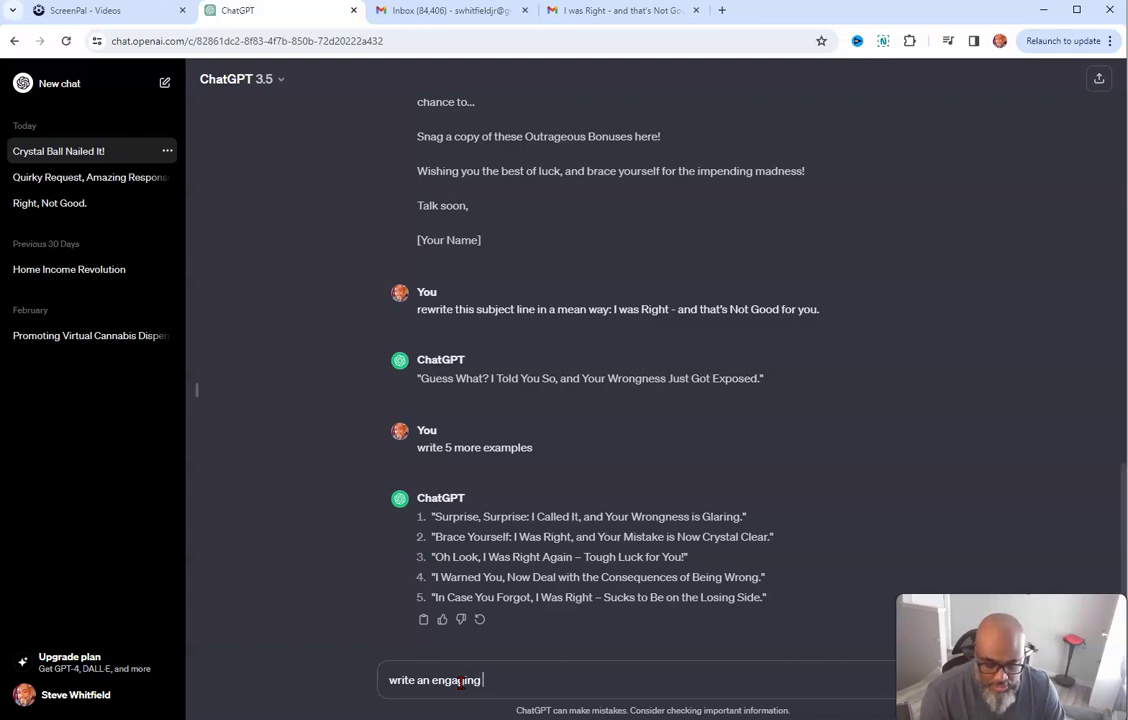
pyautogui.write(' face')
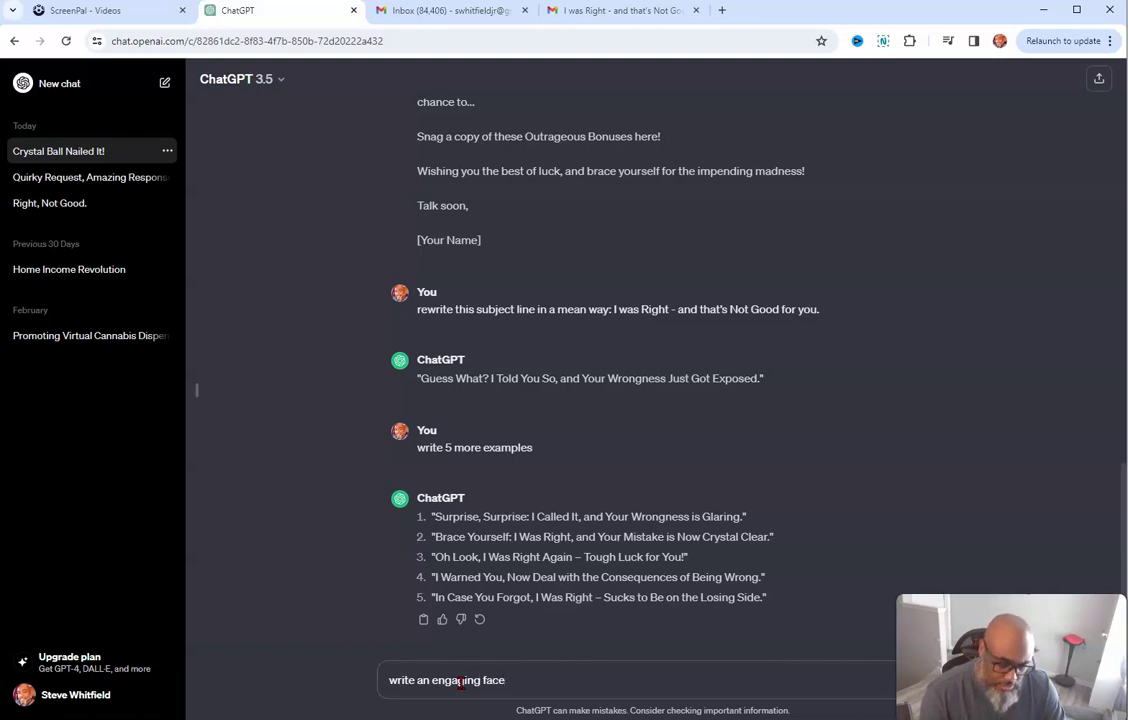
pyautogui.write('book')
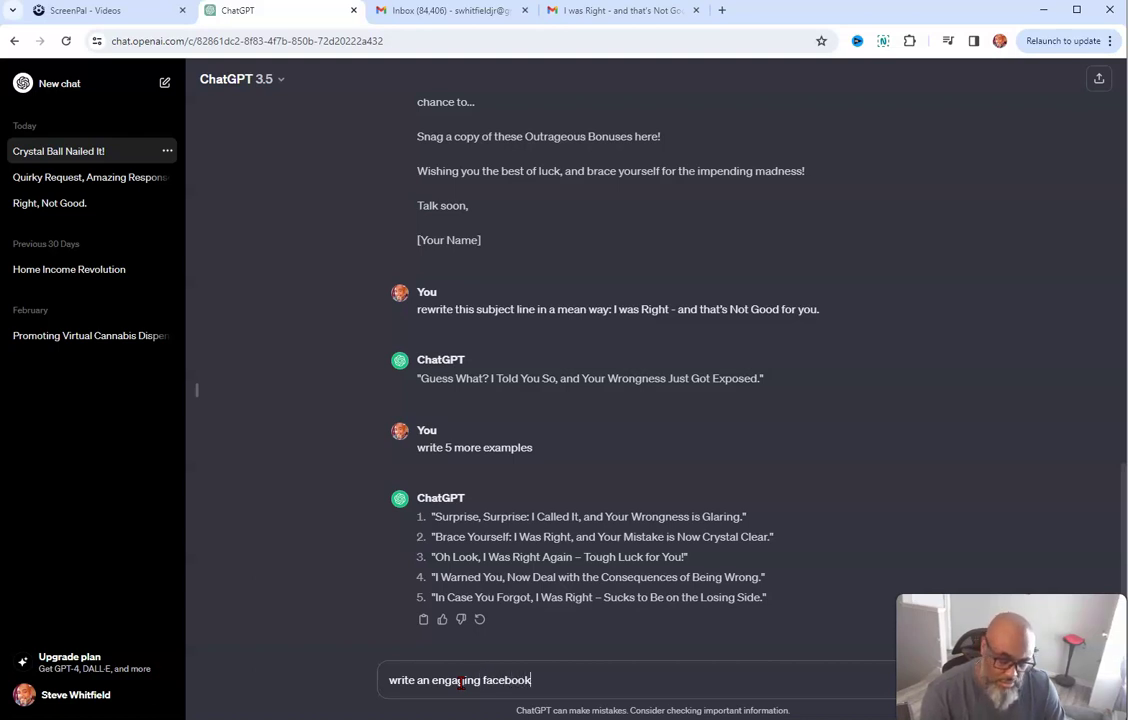
pyautogui.write(' pos')
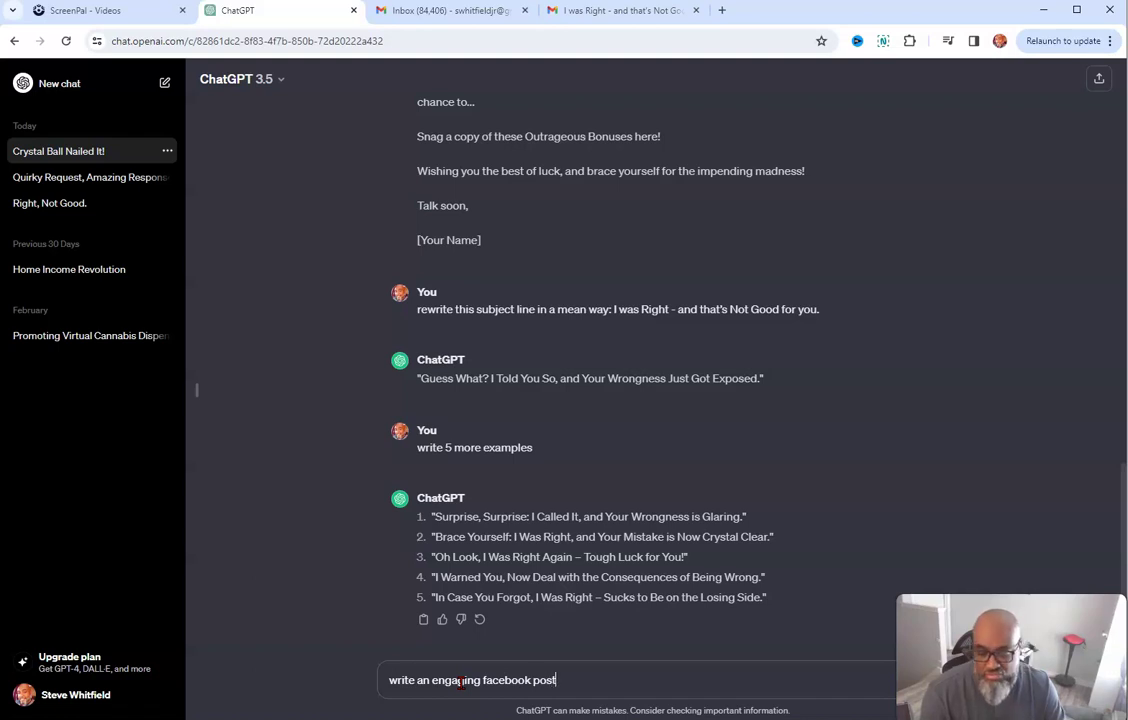
pyautogui.write('t')
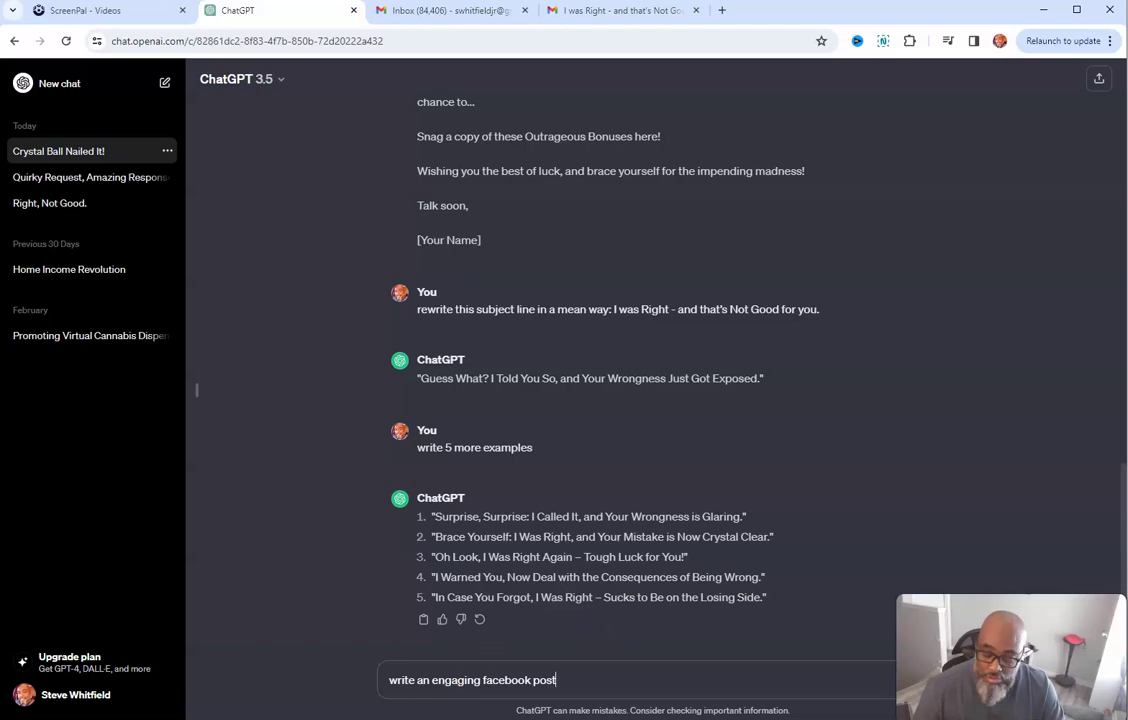
pyautogui.press('Return')
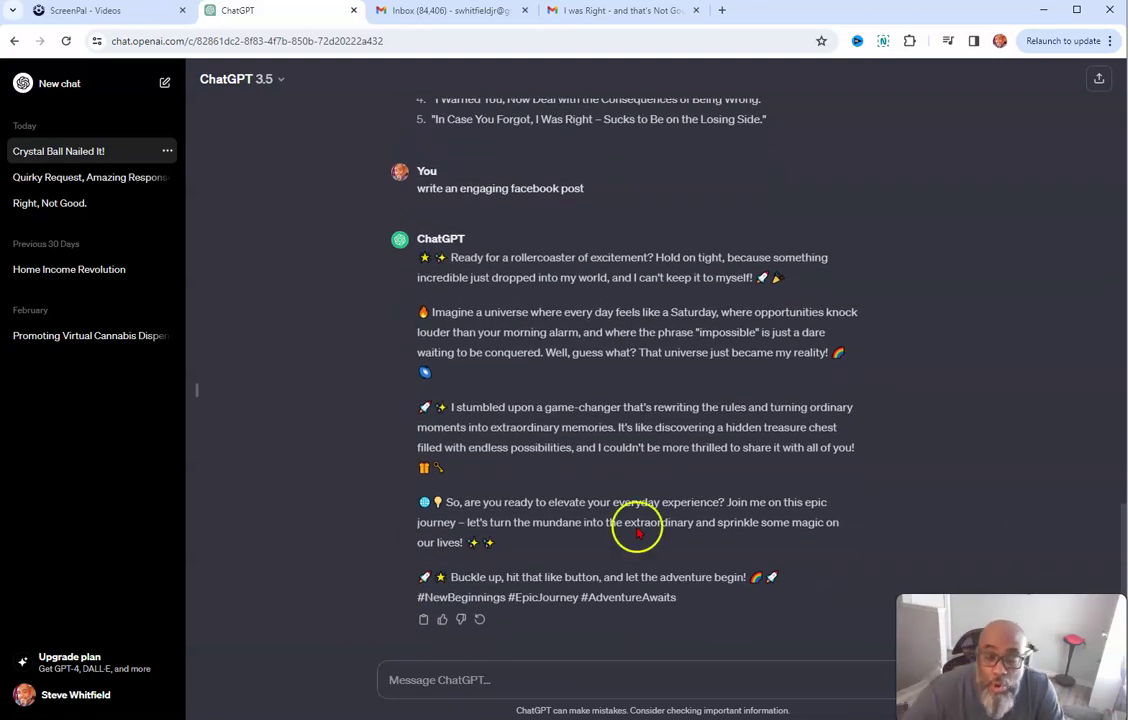
pyautogui.moveTo(422, 257); pyautogui.dragTo(617, 568)
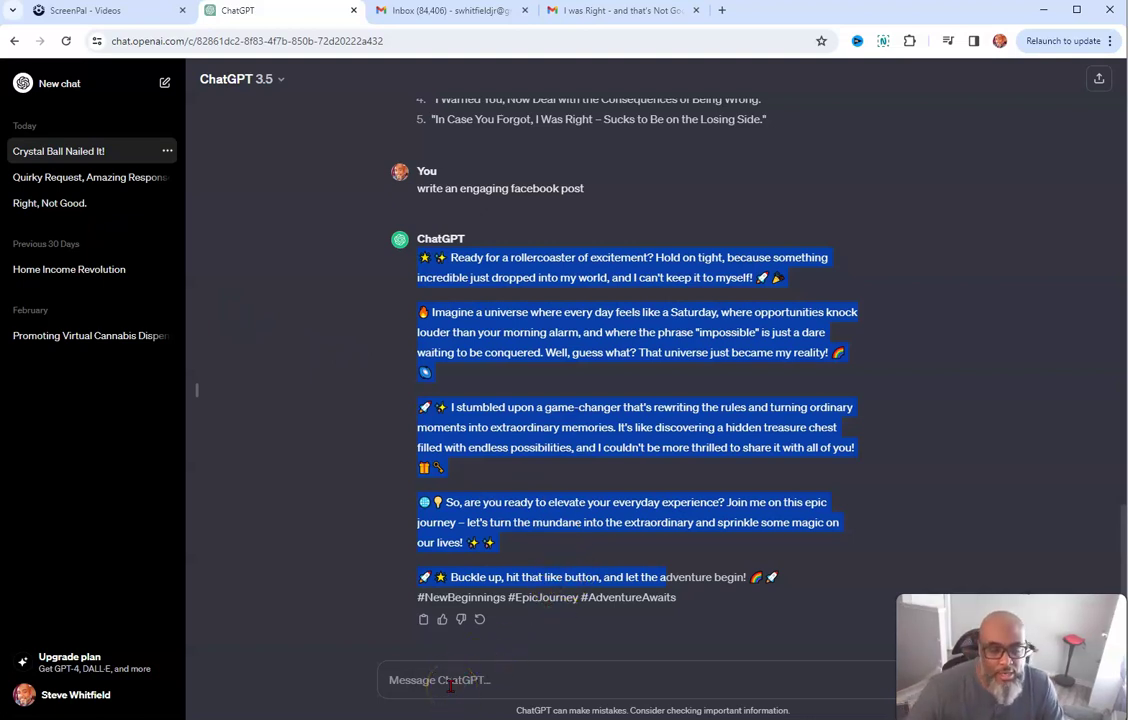
pyautogui.click(443, 684)
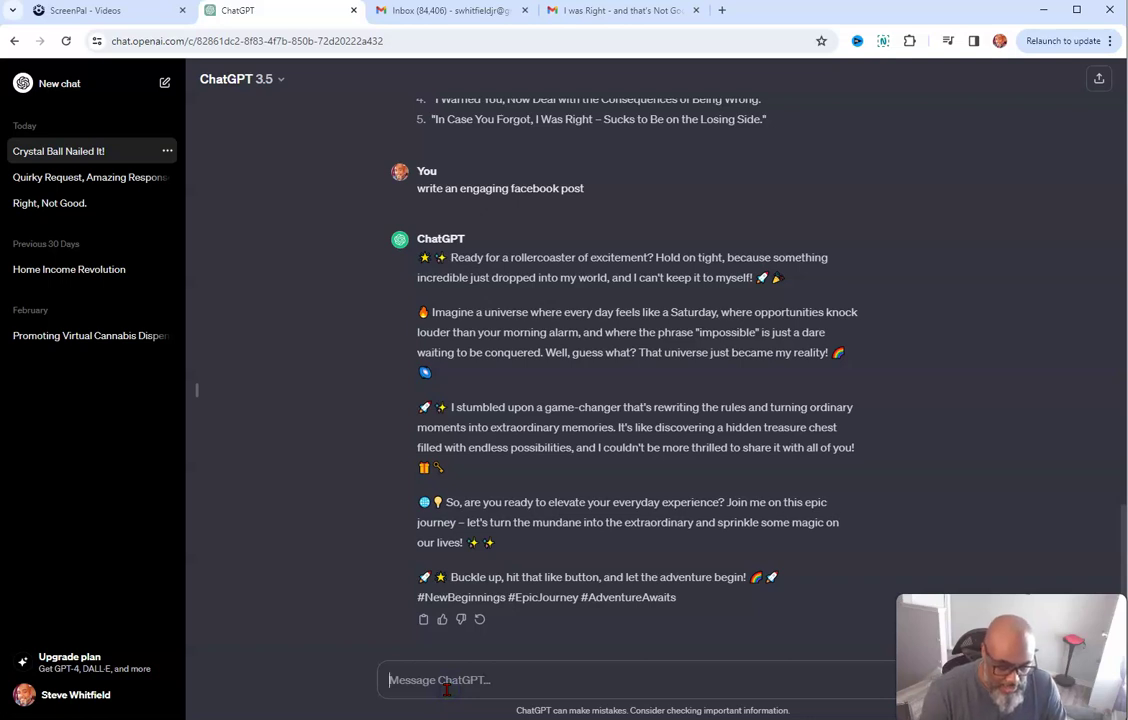
pyautogui.write('write a shoire')
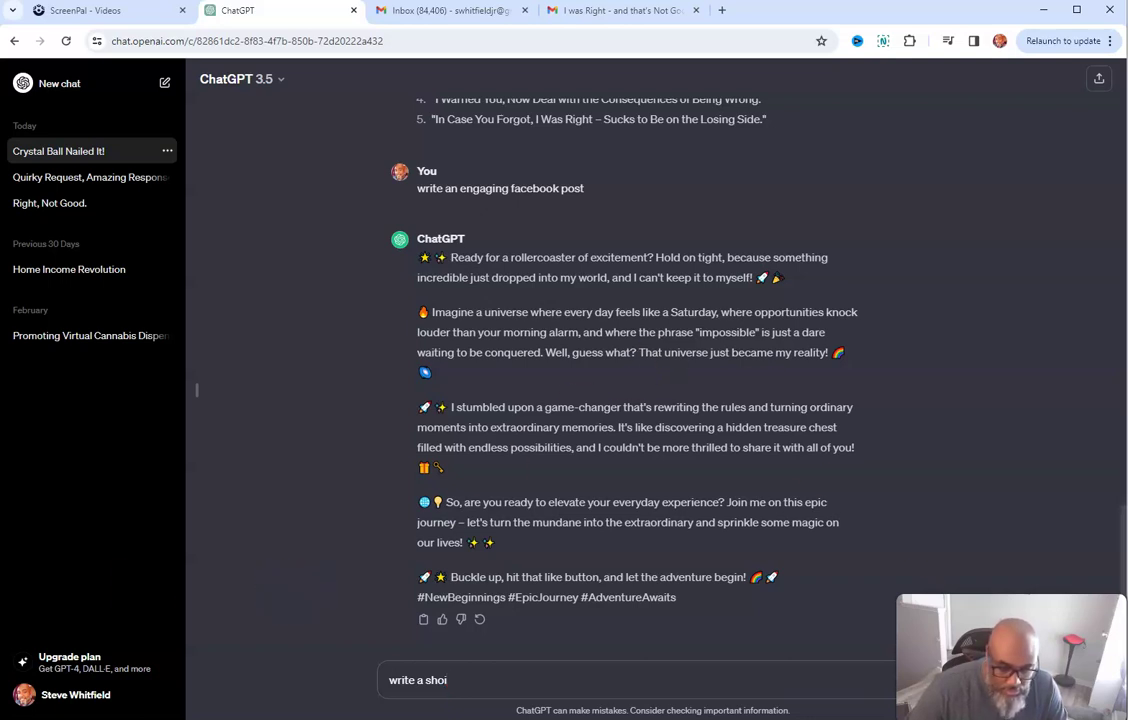
pyautogui.hotkey('ctrl', 'a')
pyautogui.press('BackSpace')
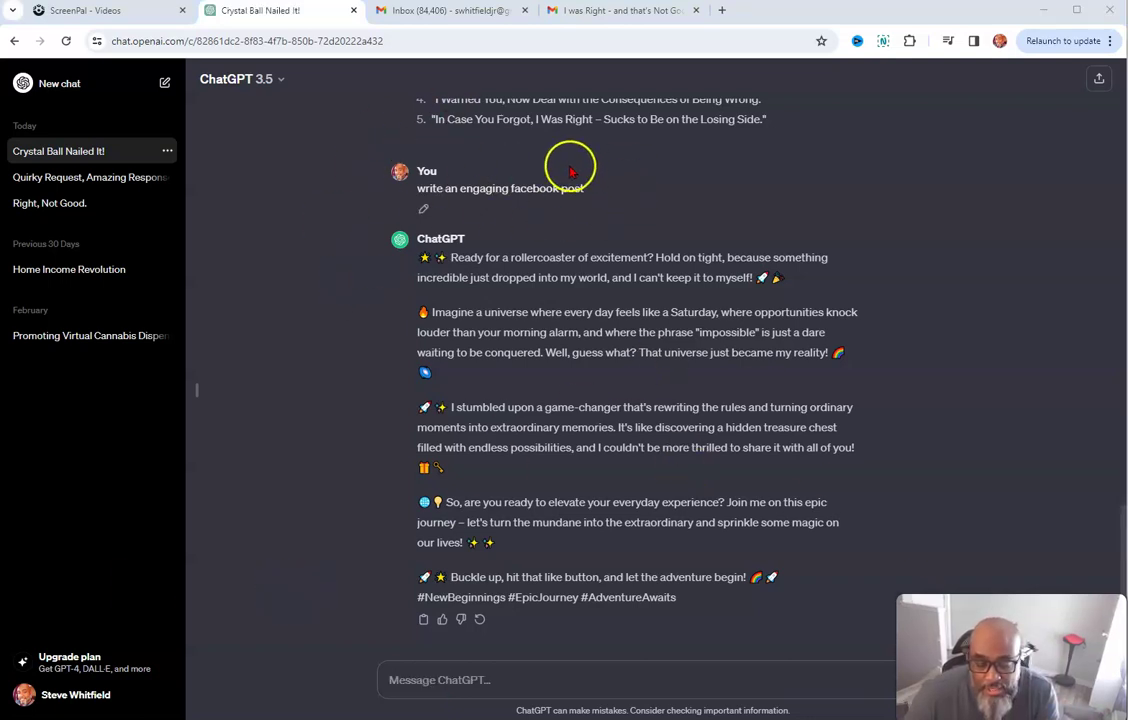
# Send ChatGPT the prompt "write an facebook post that cathes attention".
pyautogui.click(415, 680)
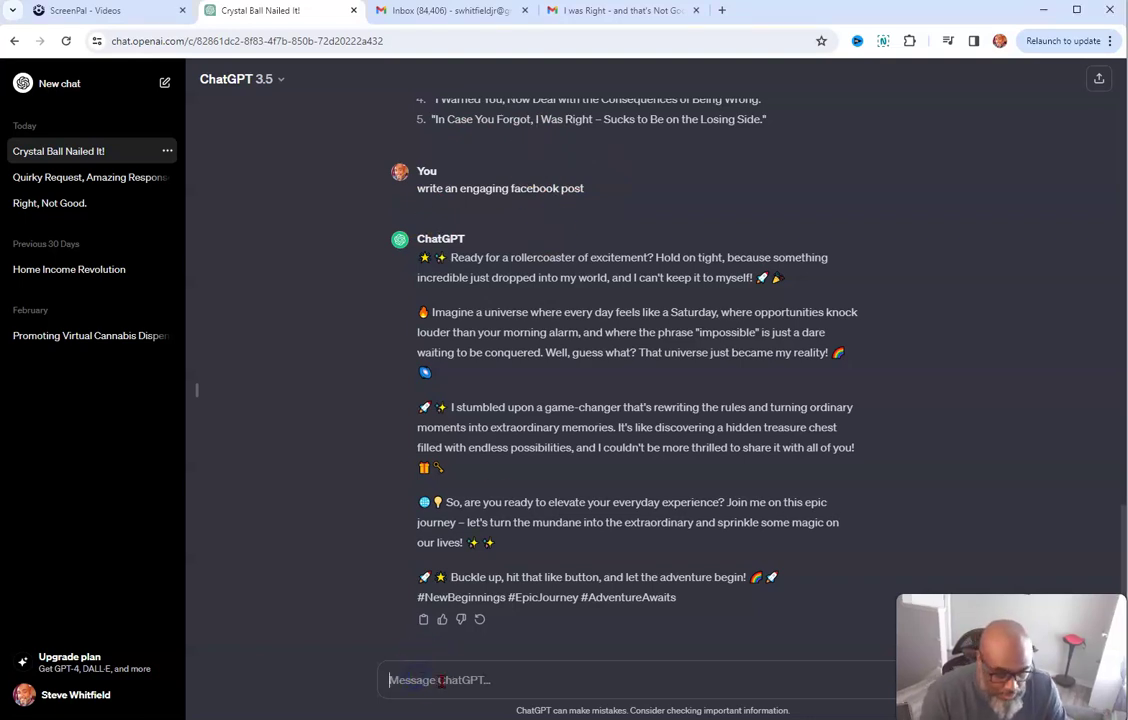
pyautogui.write('write an')
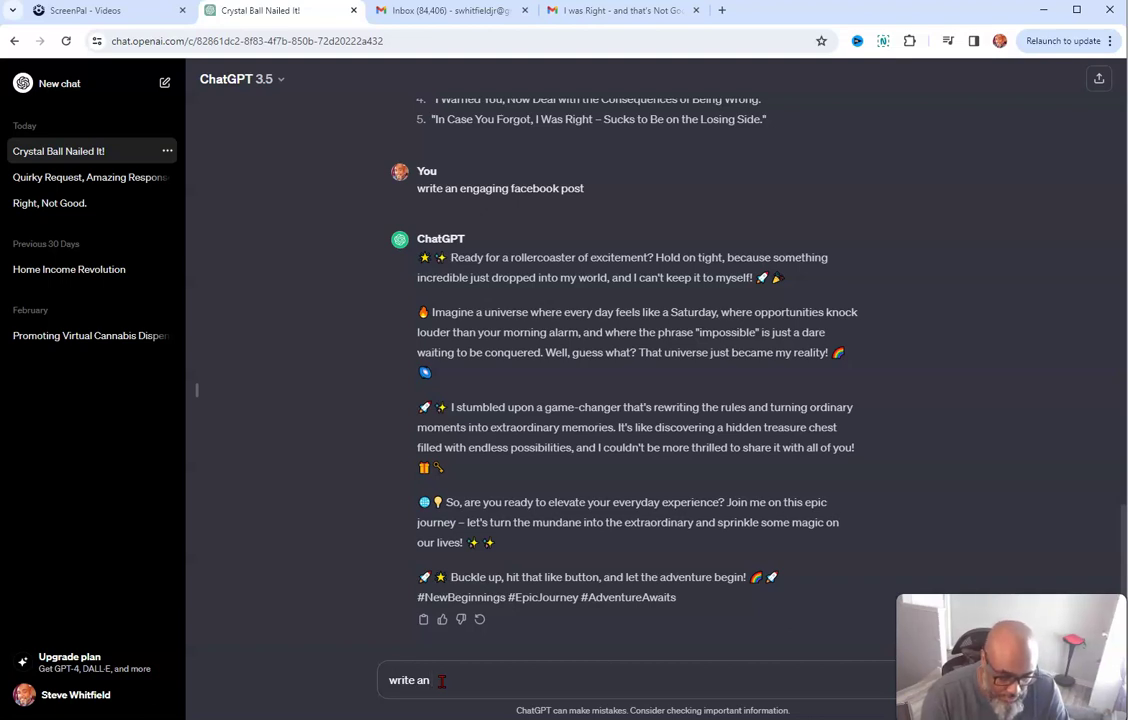
pyautogui.write(' facebook ')
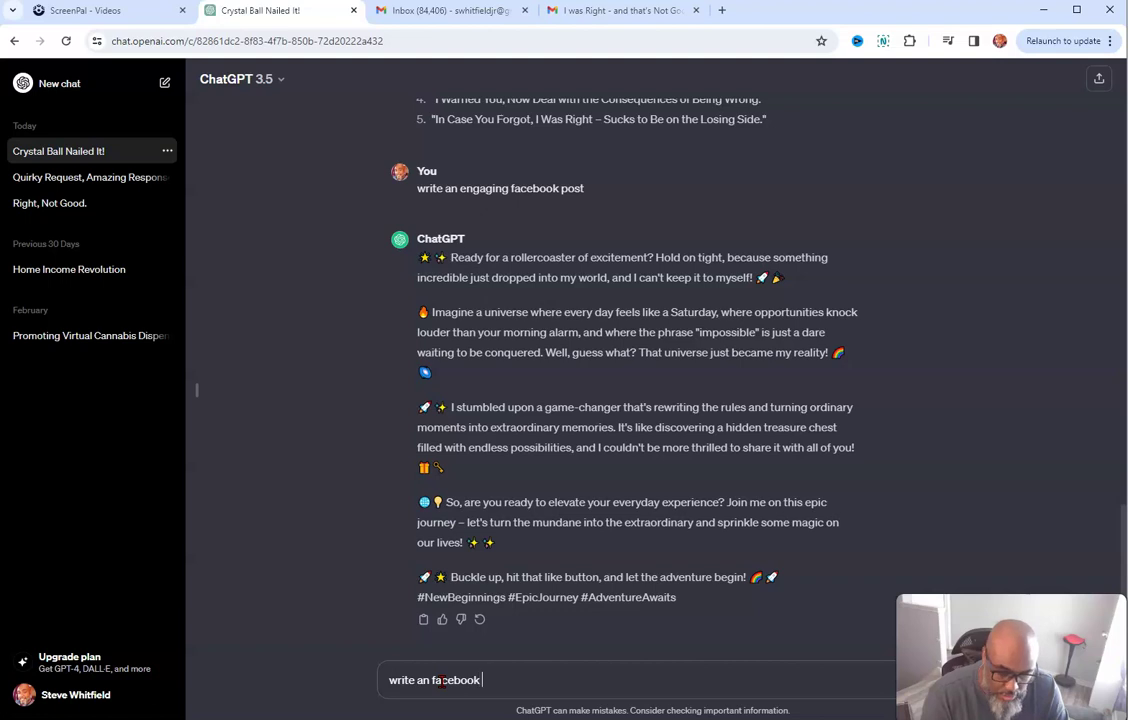
pyautogui.write('post')
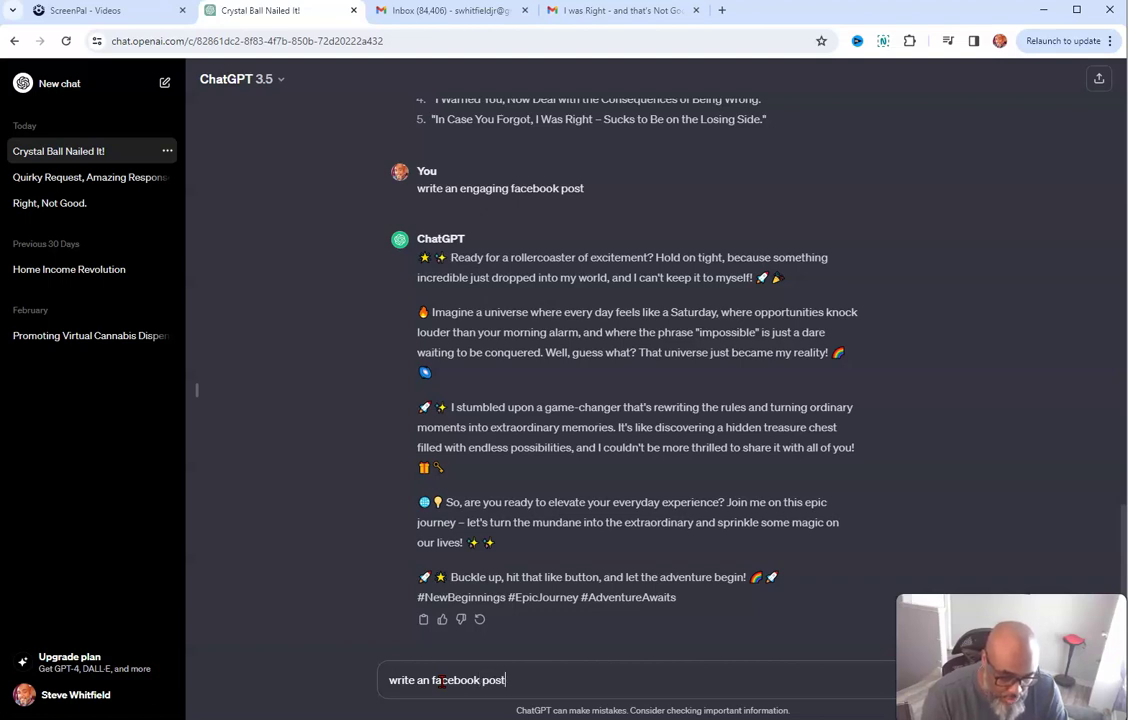
pyautogui.write(' that cathes ')
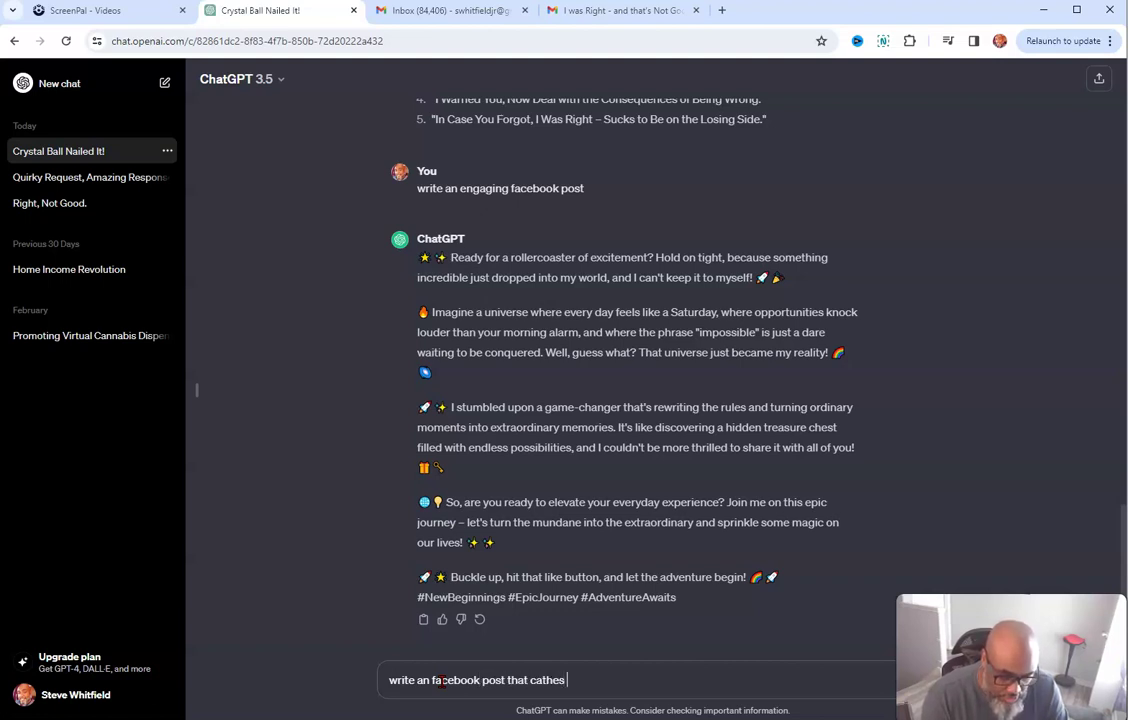
pyautogui.write('atten')
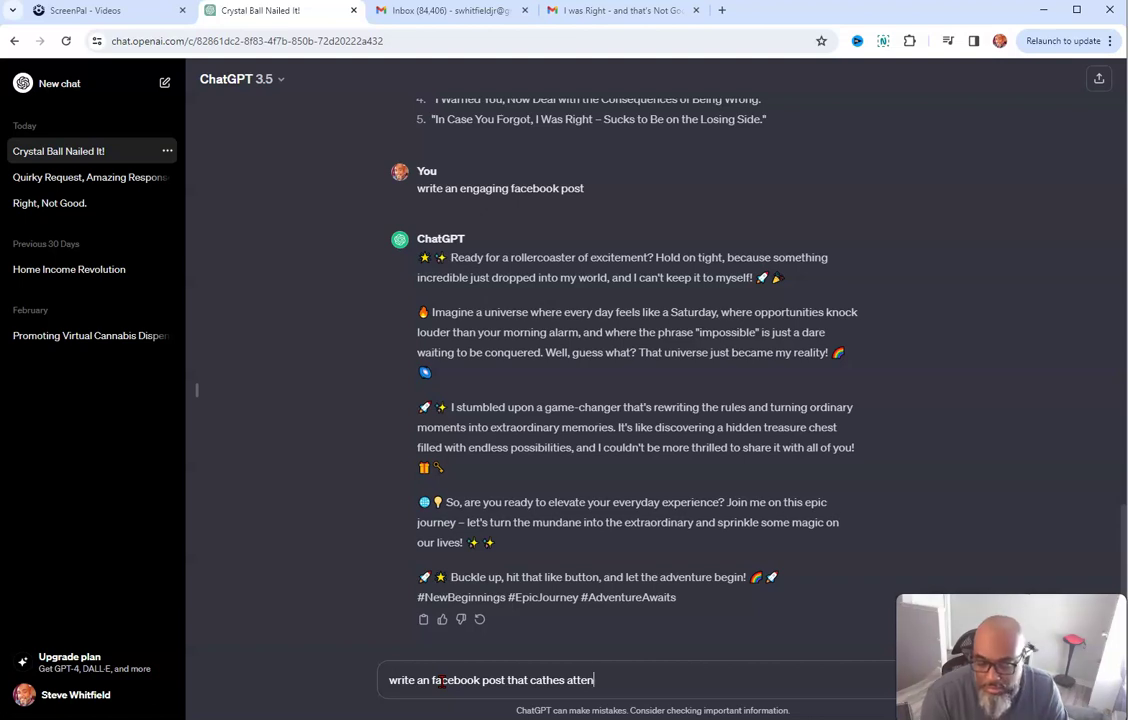
pyautogui.write('tion')
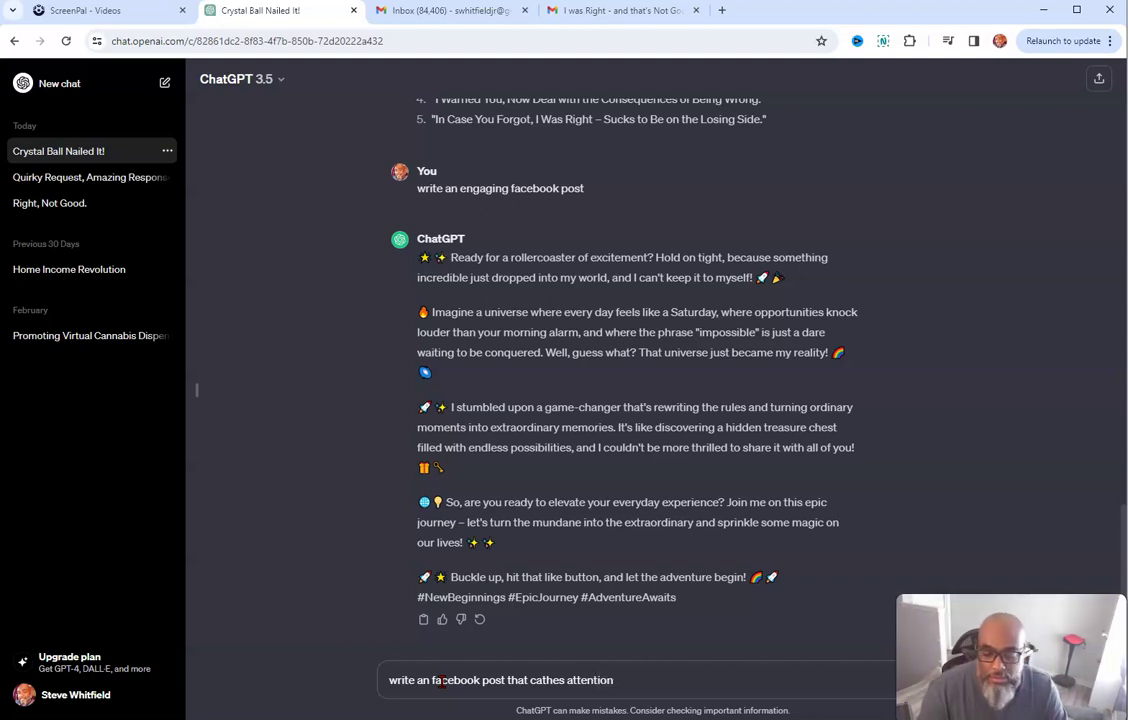
pyautogui.press('Return')
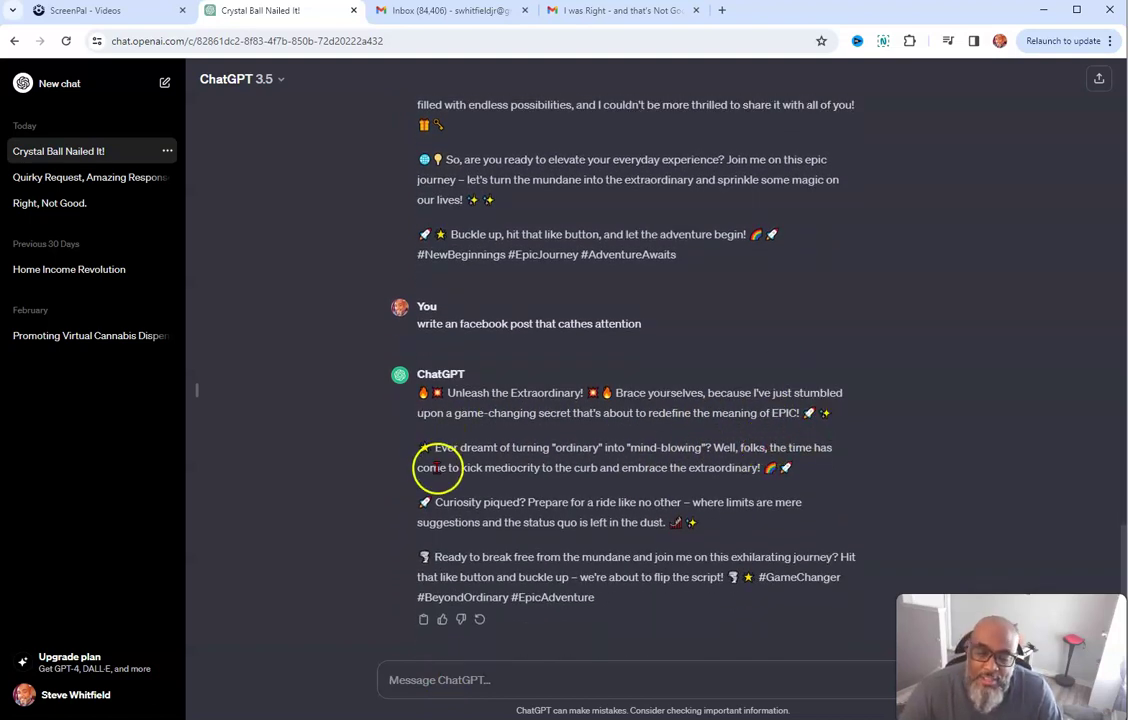
# Request additional attention-catching Facebook posts from ChatGPT with the prompt "write 5 more examples".
pyautogui.click(481, 687)
pyautogui.write('write 5 m')
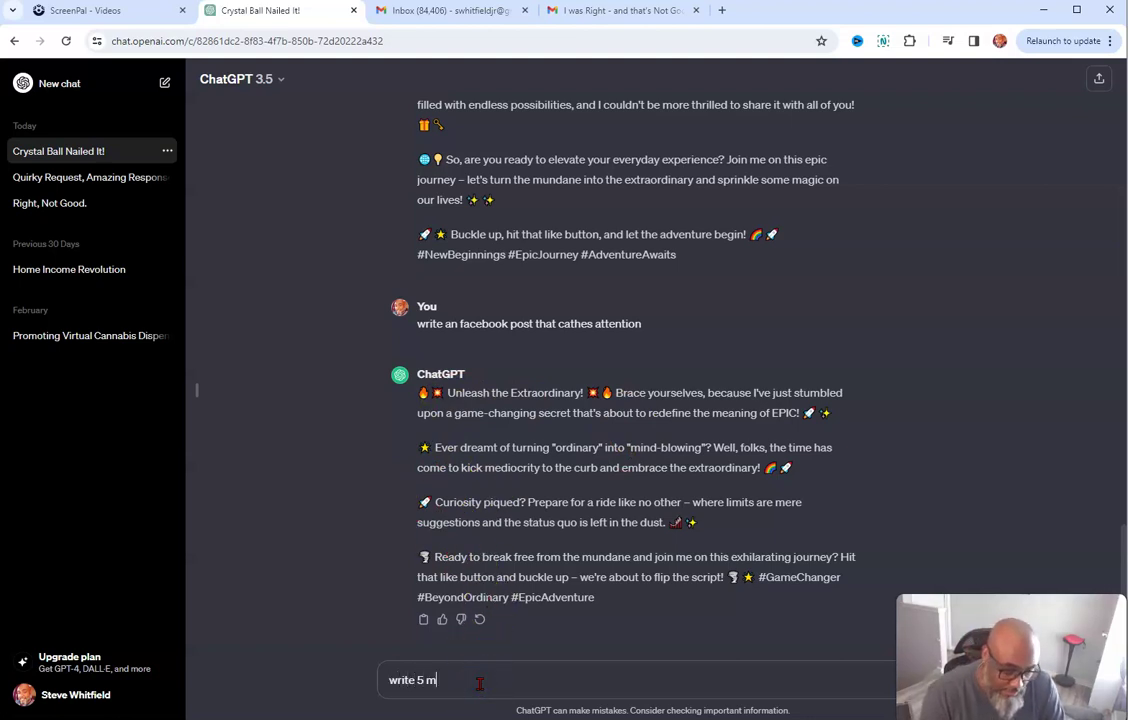
pyautogui.write('ore examples')
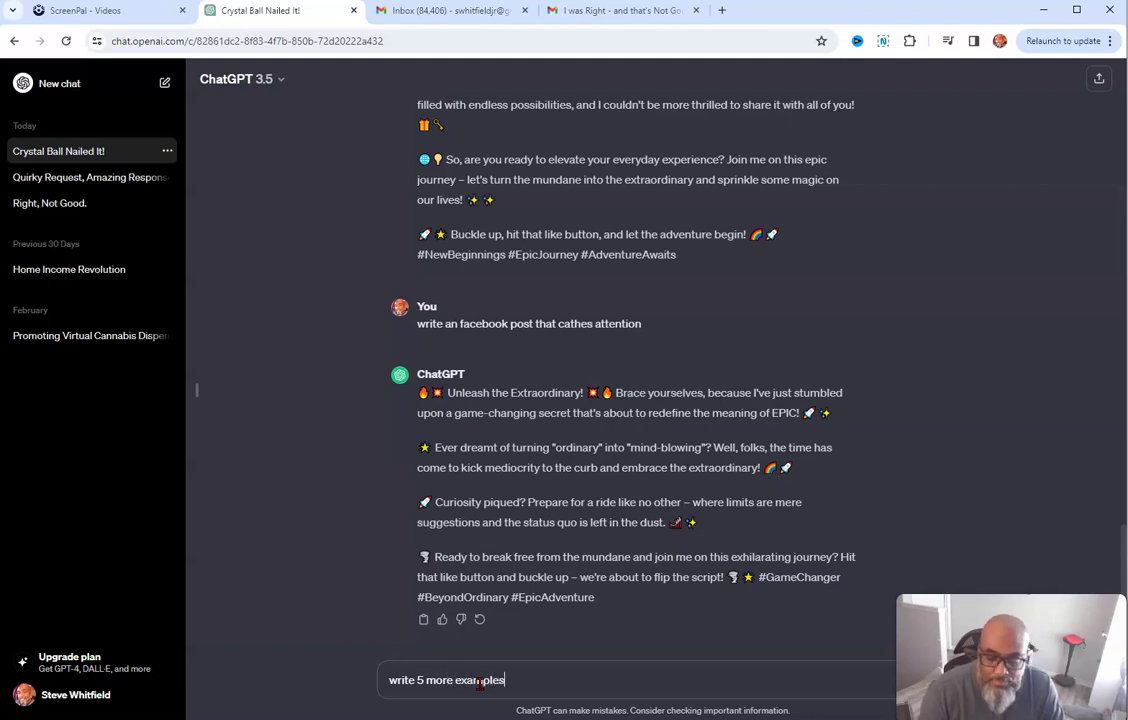
pyautogui.press('Return')
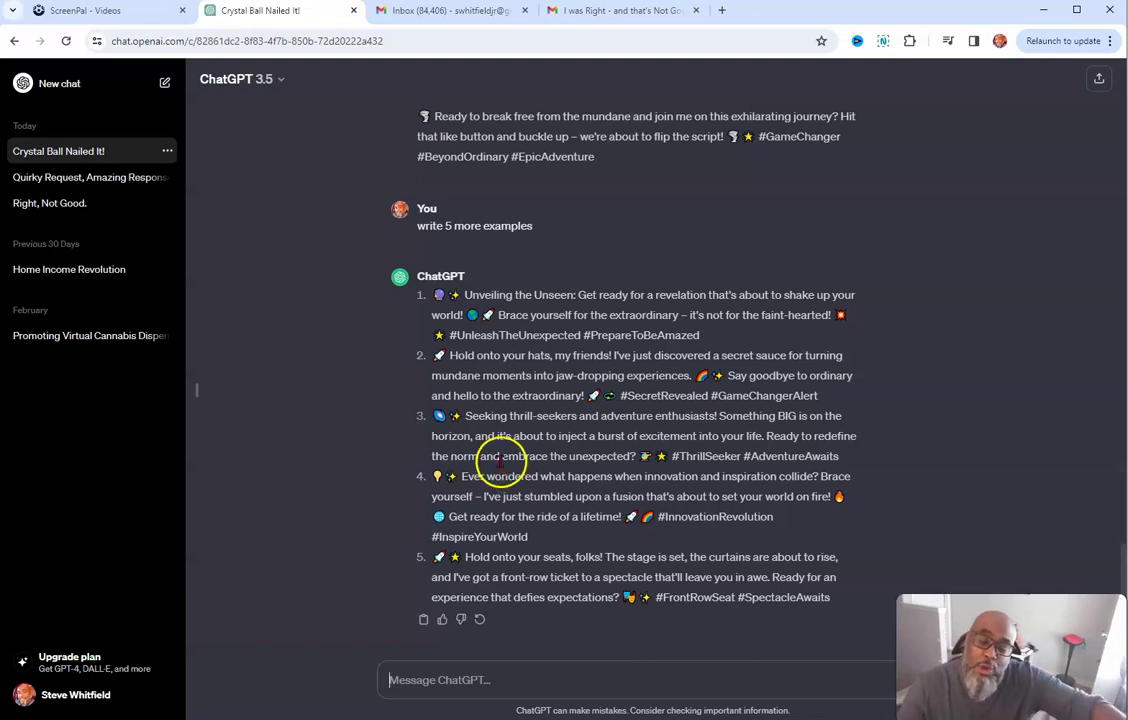
# Copy the fifth example post, "Hold onto your seats, folks!", and send it to ChatGPT after the prompt "rewrite this facebook post :".
pyautogui.moveTo(437, 557); pyautogui.dragTo(833, 605)
pyautogui.hotkey('ctrl', 'c')
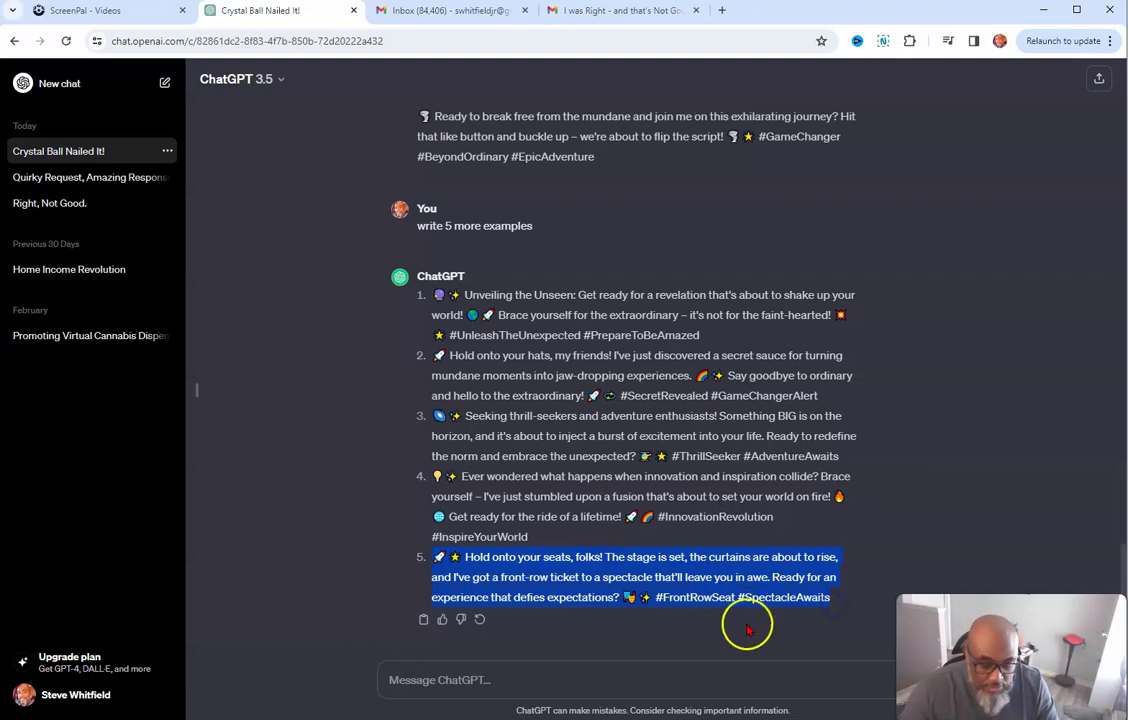
pyautogui.click(480, 680)
pyautogui.write('rewrite this facebook post')
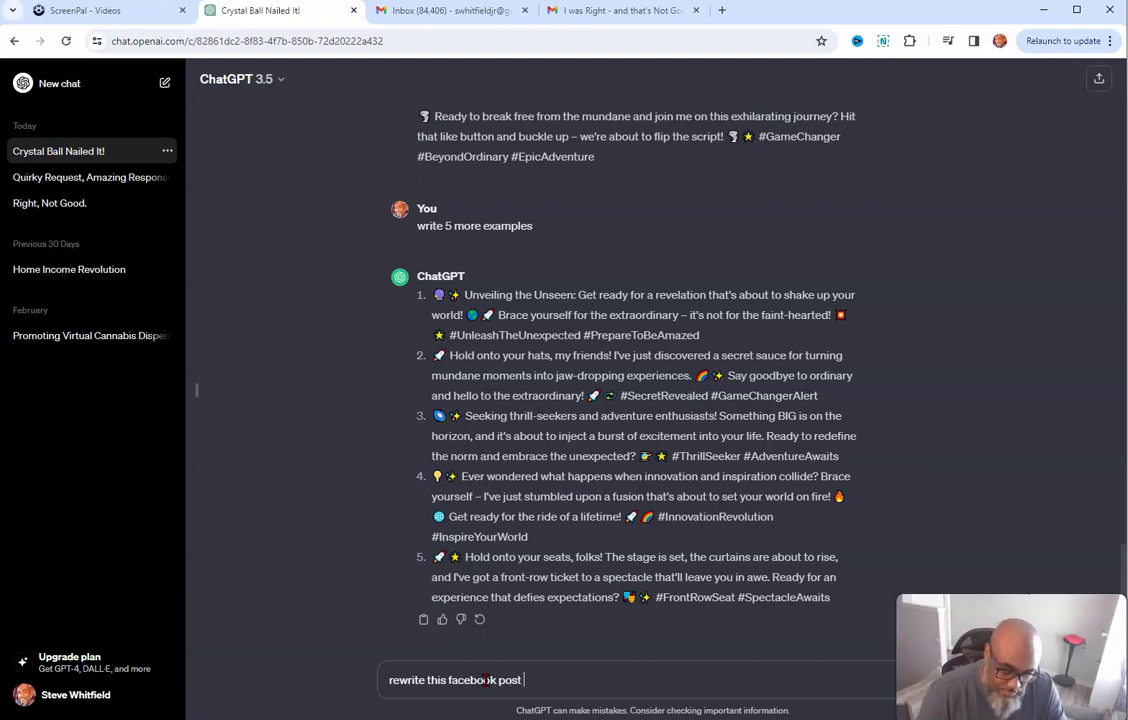
pyautogui.write(' :')
pyautogui.hotkey('ctrl', 'v')
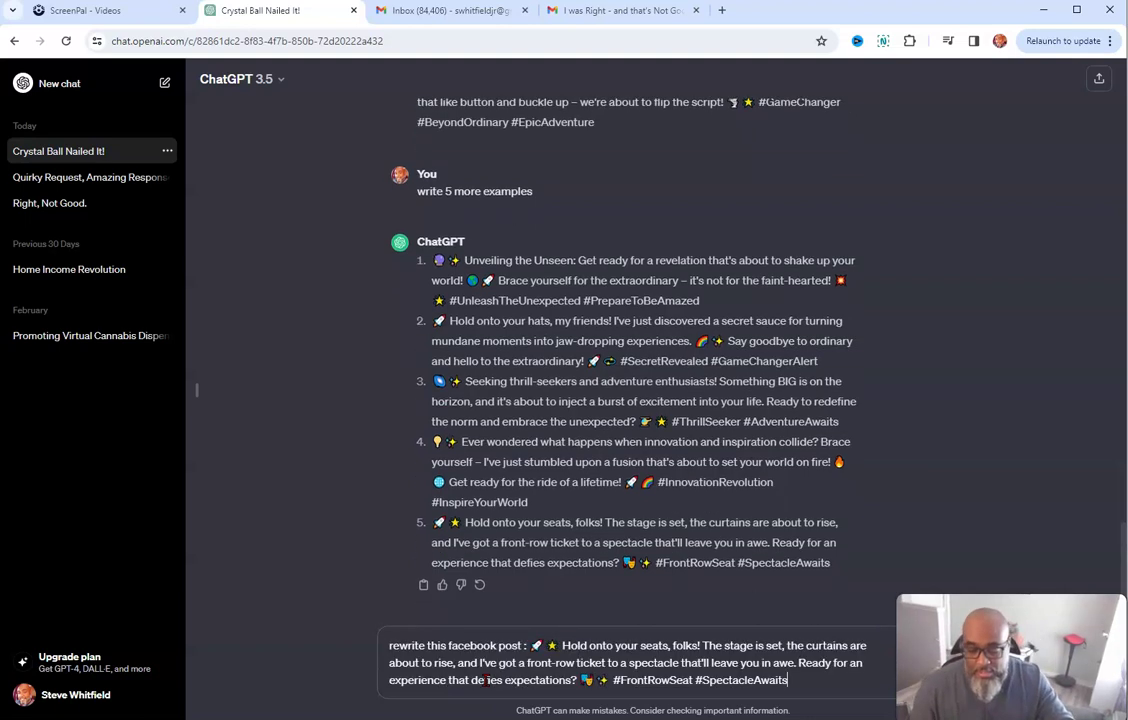
pyautogui.press('Return')
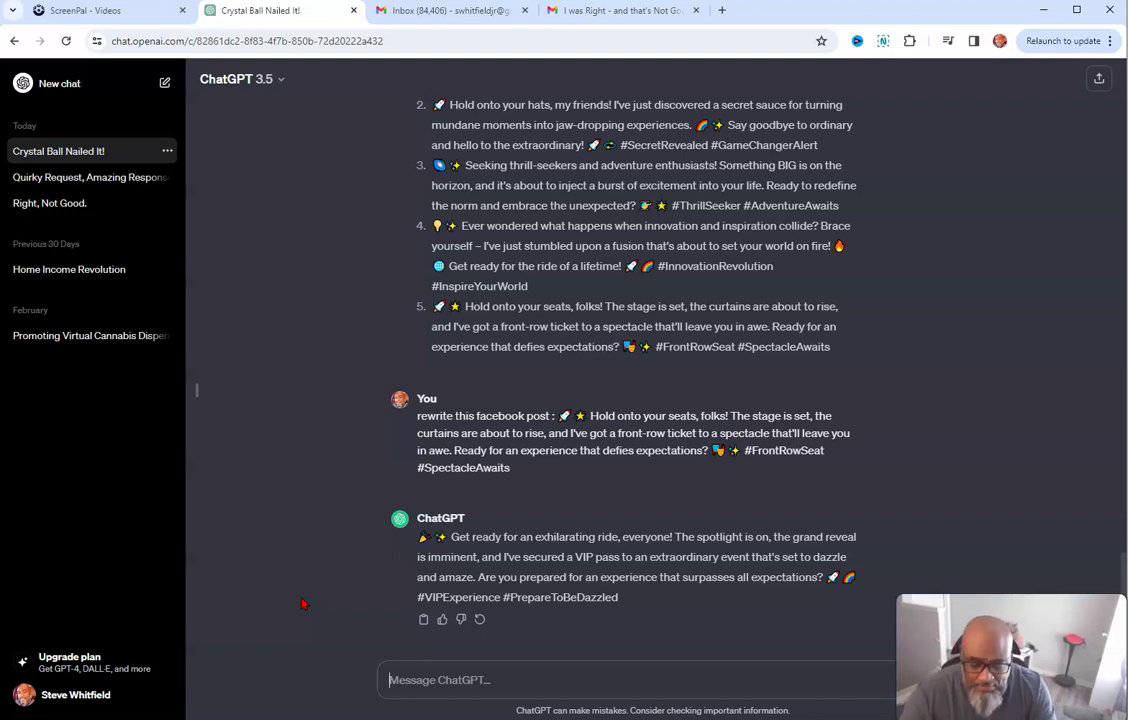
pyautogui.scroll(1, 660, 318)
pyautogui.scroll(10, 662, 320)
pyautogui.scroll(15, 669, 325)
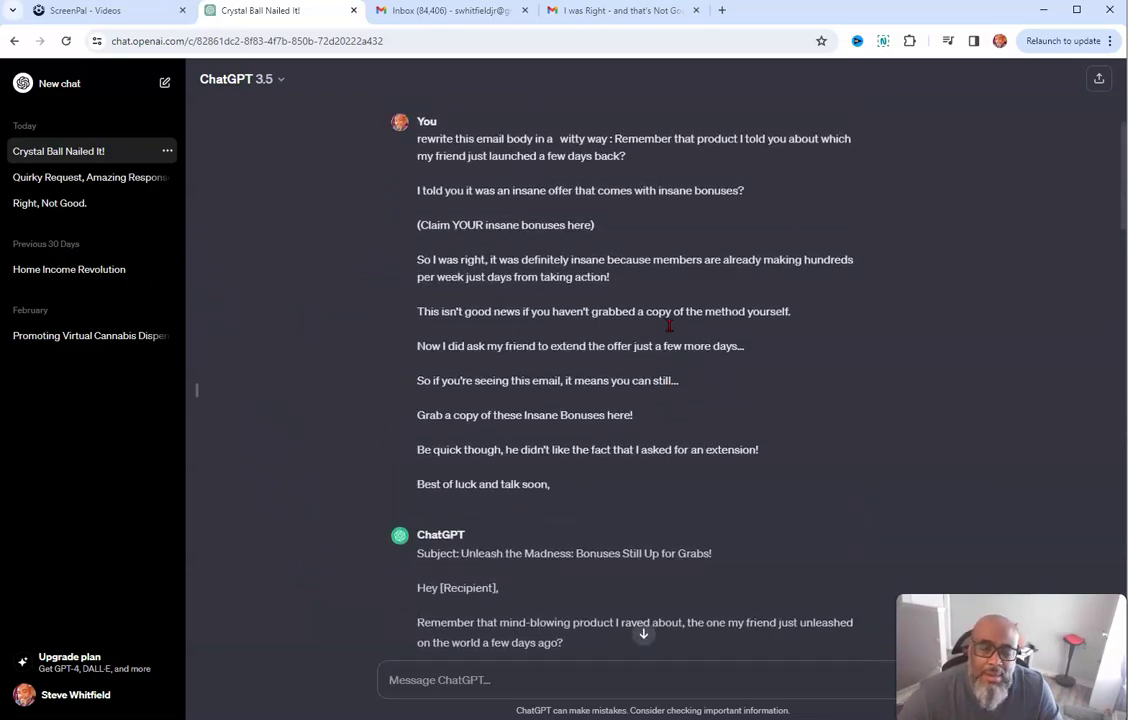
pyautogui.scroll(-20, 672, 322)
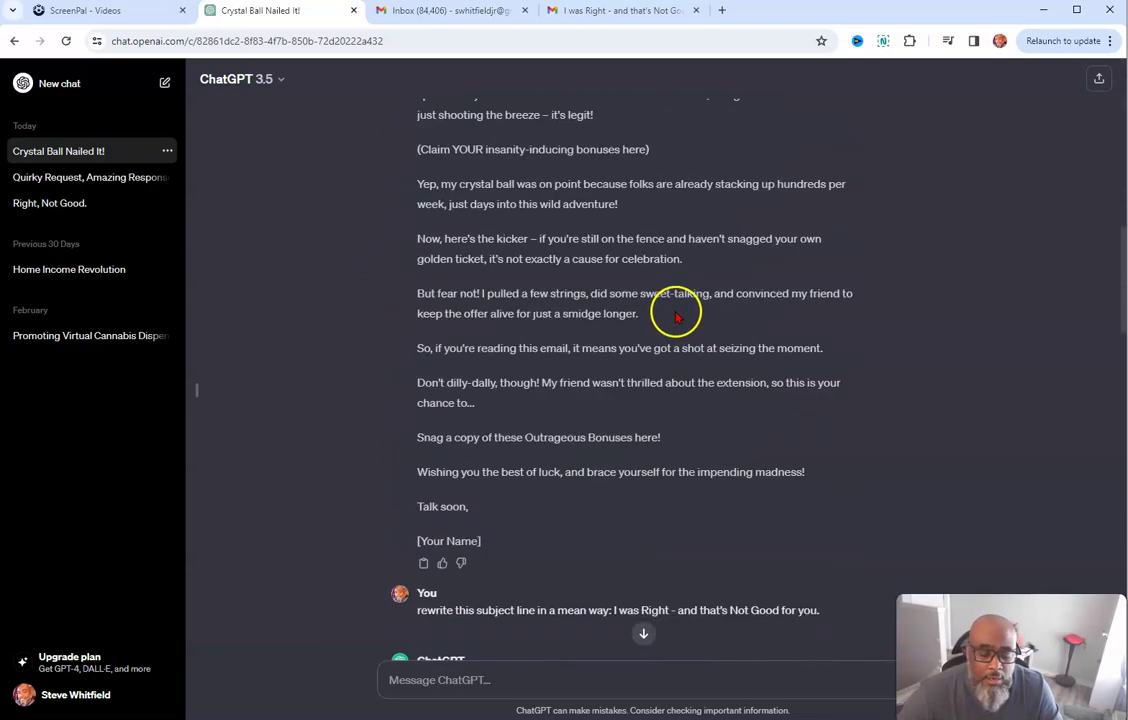
pyautogui.scroll(-15, 683, 313)
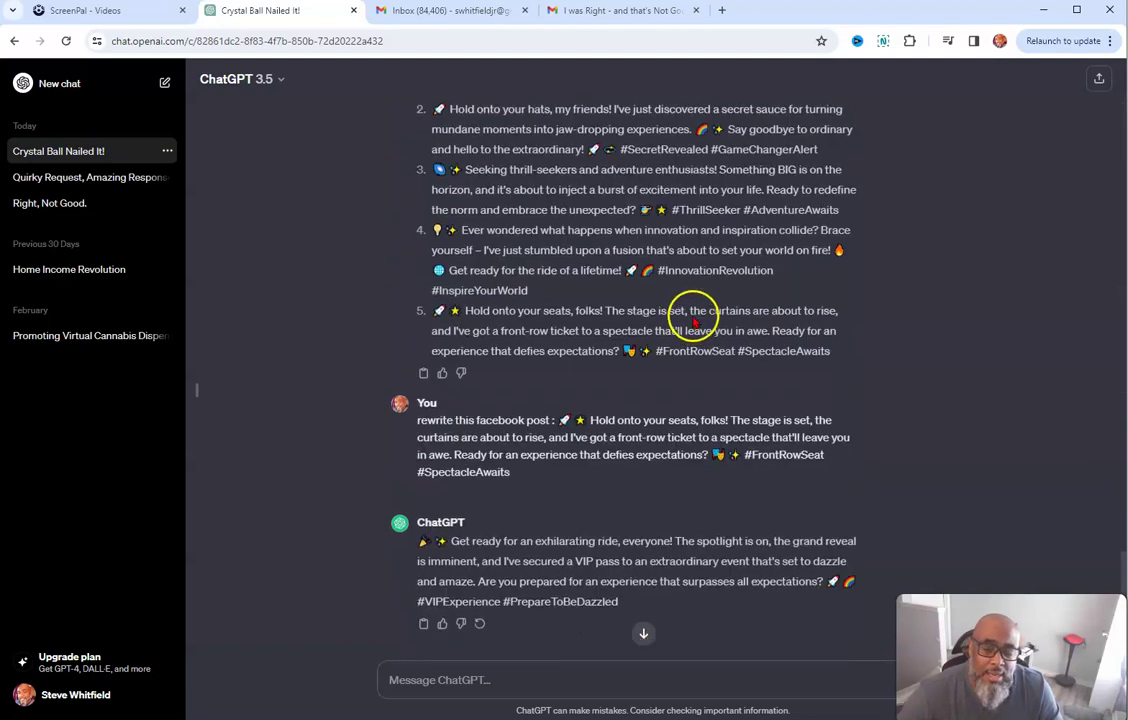